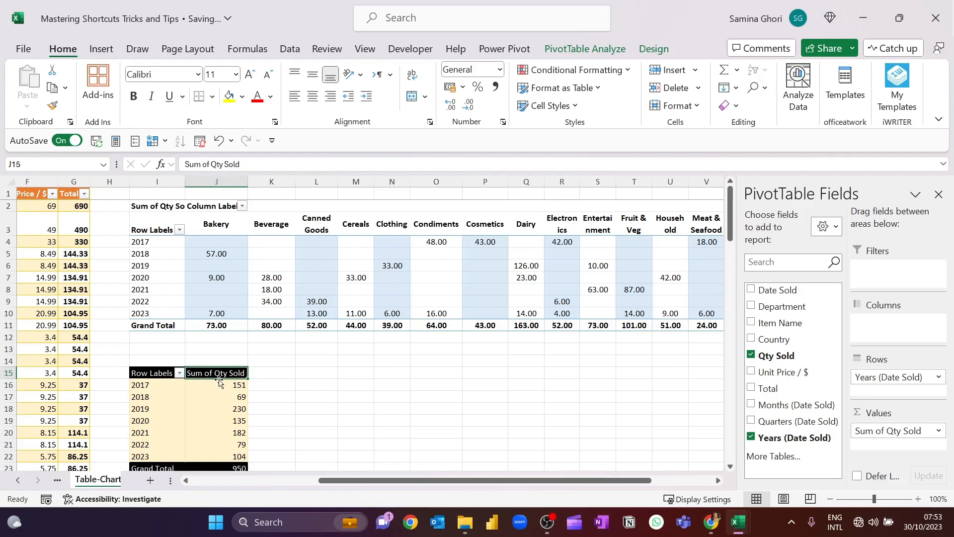
Rename the lower pivot table's "Sum of Qty Sold" header to "Qty Sold " with a trailing space
{"action": "type", "text": "Q"}
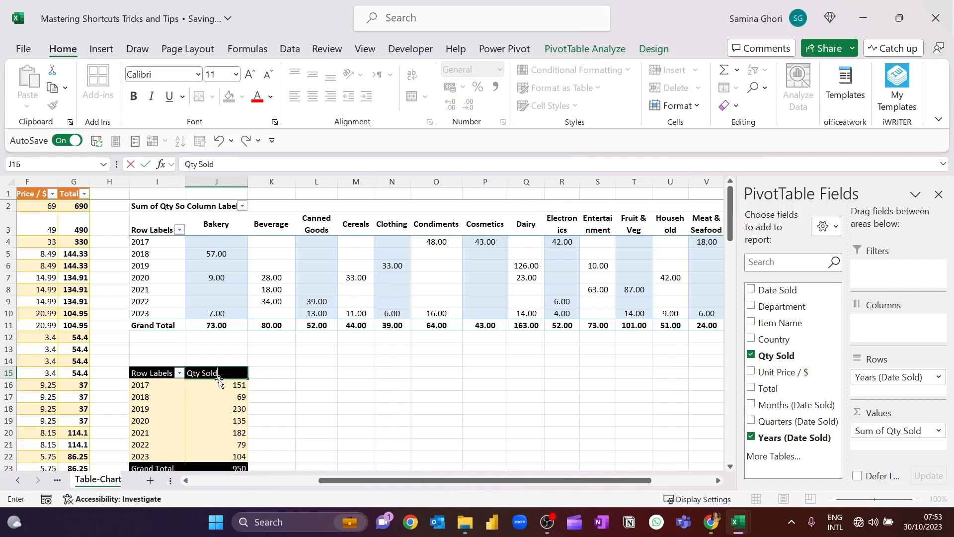
{"action": "type", "text": "ty Sold"}
{"action": "key", "text": "Return"}
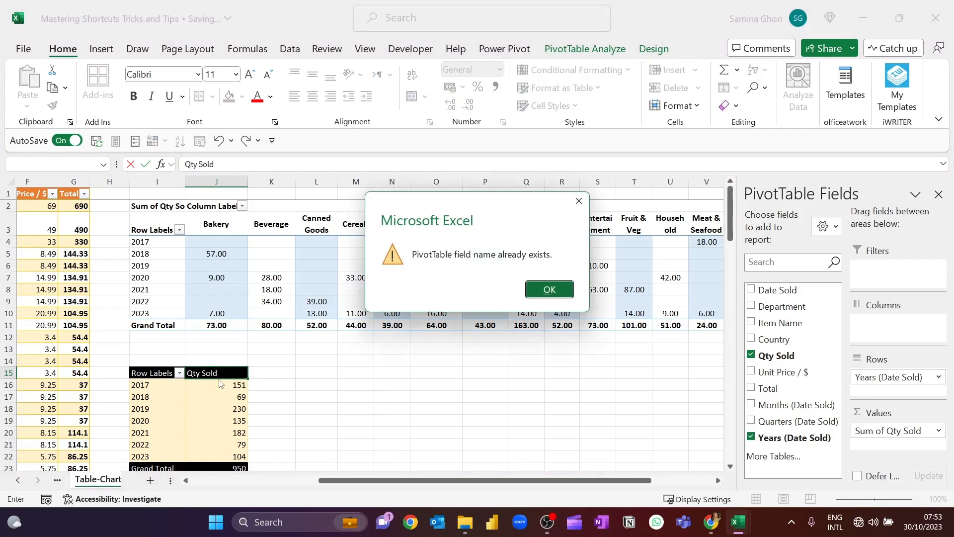
{"action": "left_click", "coordinate": [550, 290]}
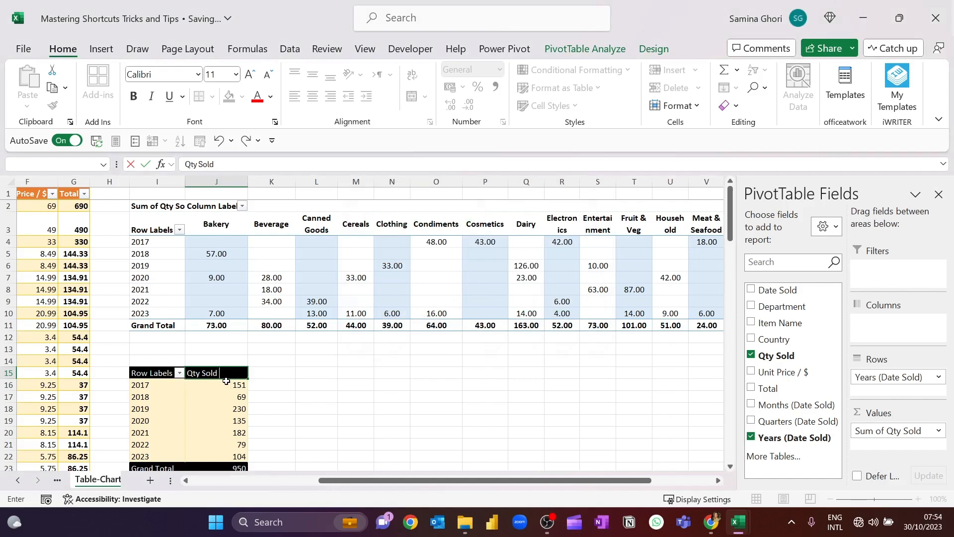
{"action": "key", "text": "Return"}
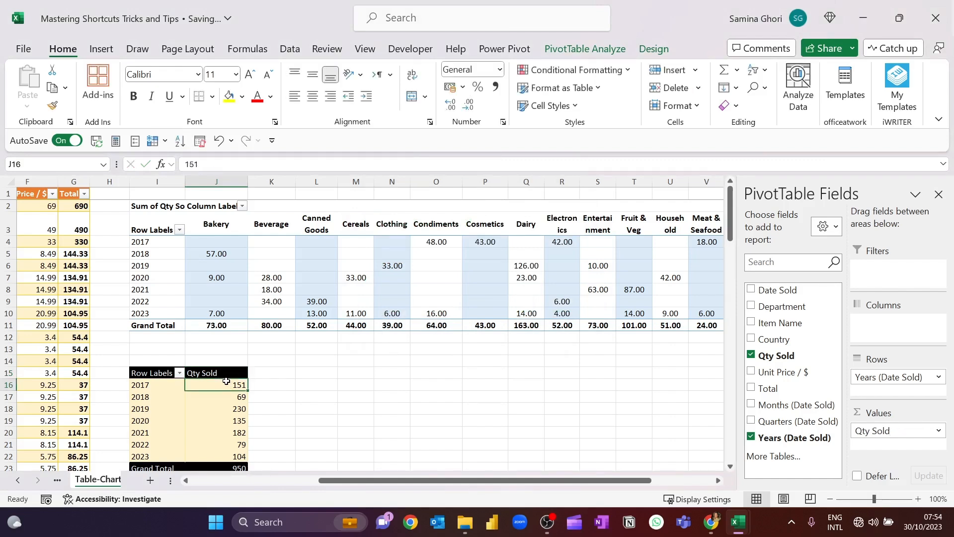
Centre the lower pivot table's Qty Sold column, J15:J23, both vertically and horizontally, including its header and grand total
{"action": "scroll", "coordinate": [228, 373], "scroll_direction": "down", "scroll_amount": 1}
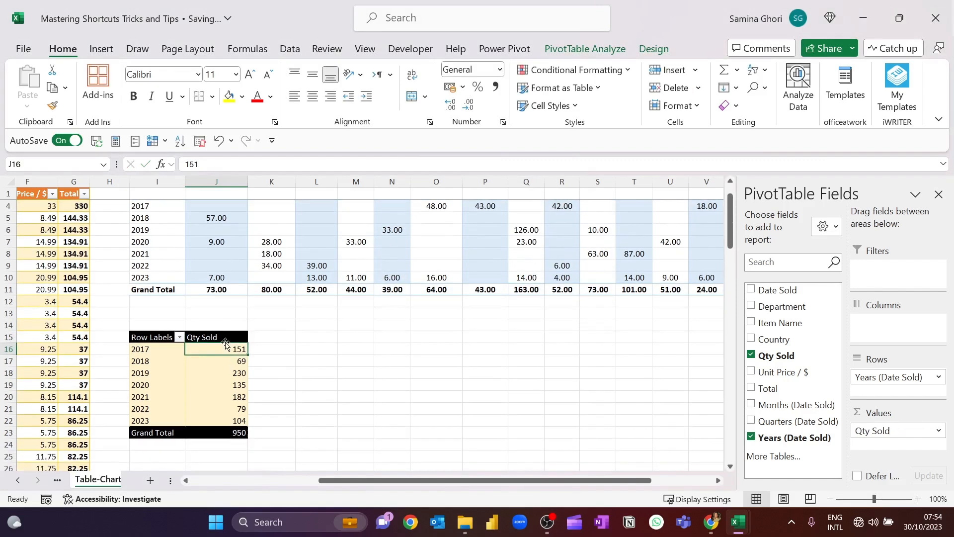
{"action": "left_click_drag", "start_coordinate": [226, 340], "coordinate": [223, 431]}
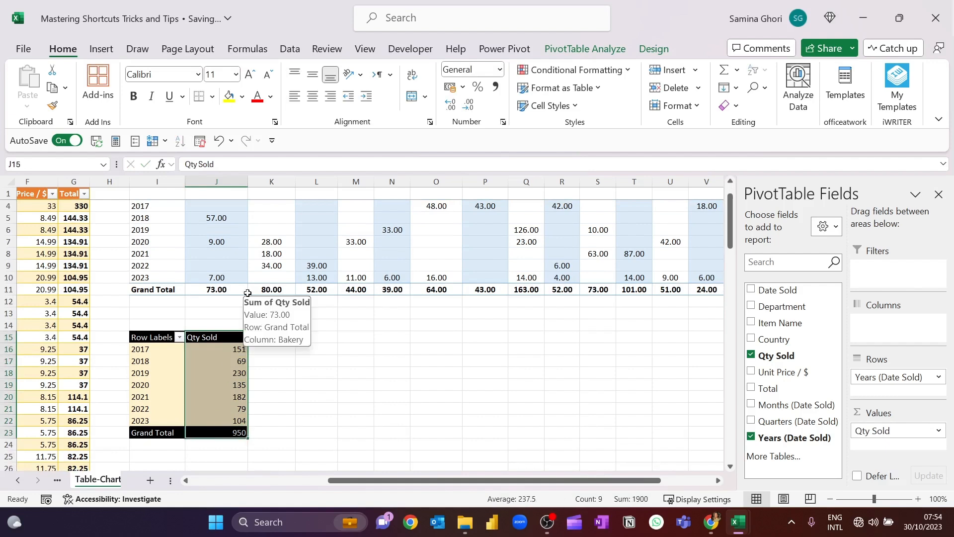
{"action": "key", "text": "alt"}
{"action": "key", "text": "h"}
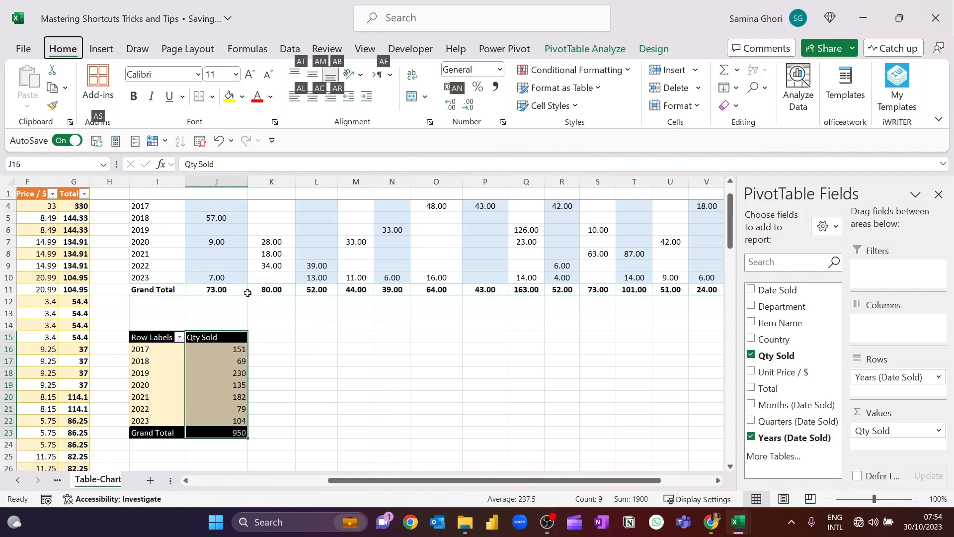
{"action": "key", "text": "a"}
{"action": "key", "text": "m"}
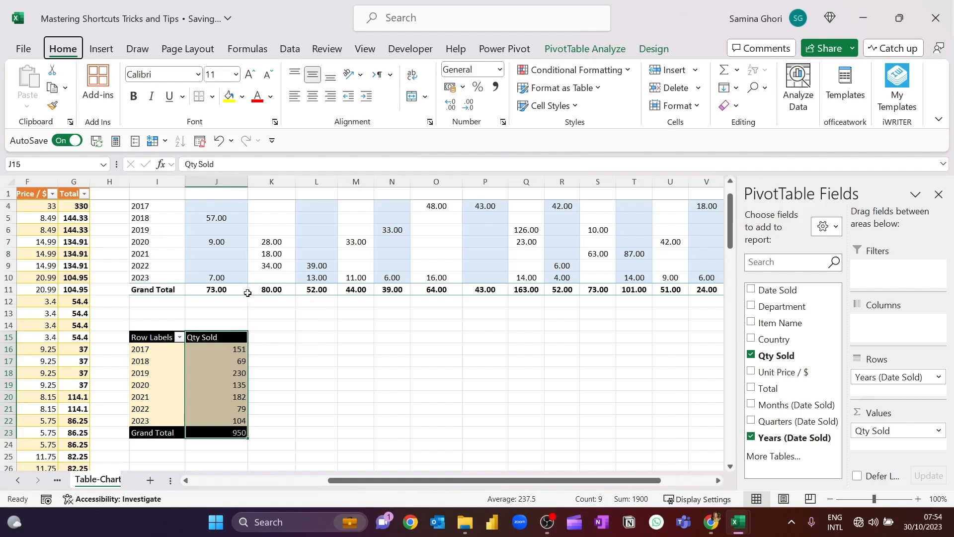
{"action": "key", "text": "alt+h"}
{"action": "key", "text": "a"}
{"action": "key", "text": "c"}
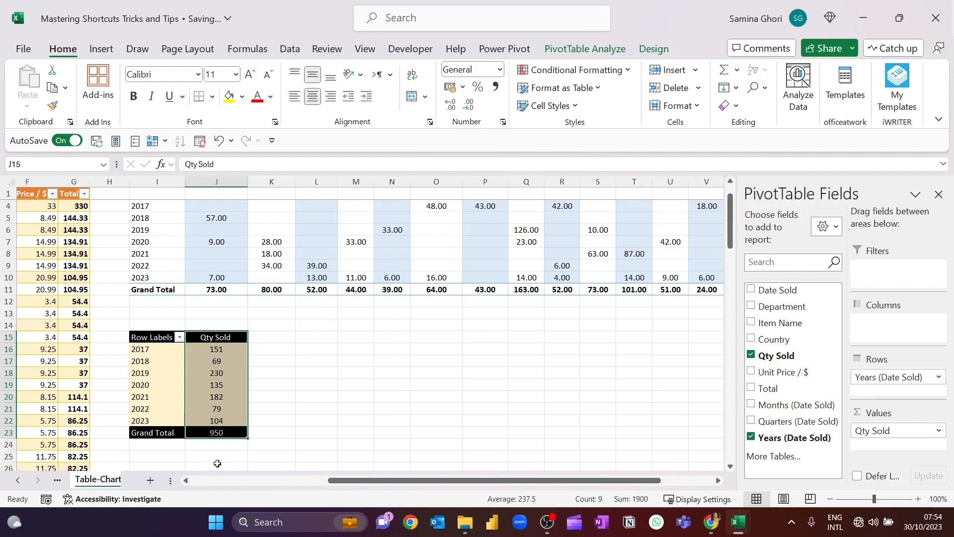
{"action": "left_click", "coordinate": [283, 385]}
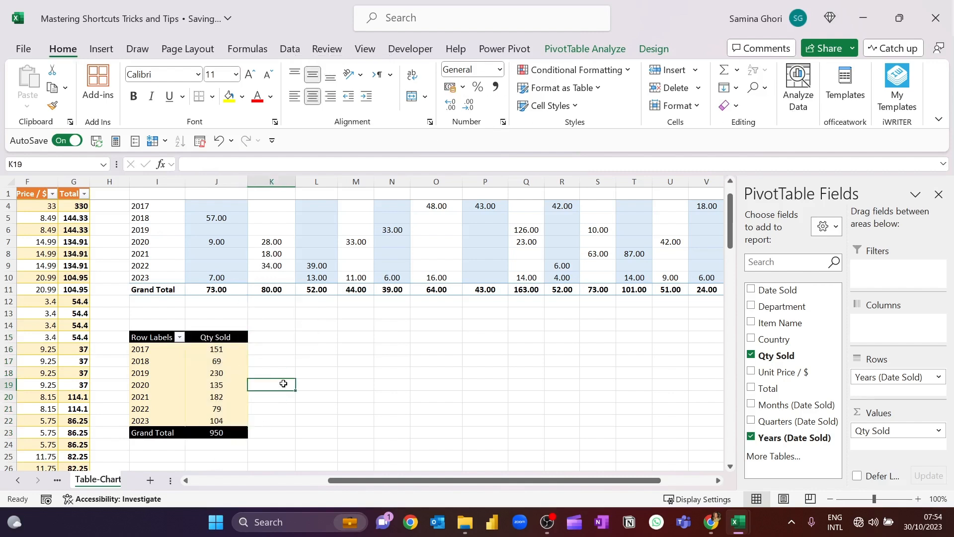
Sort the lower pivot table's years by Qty Sold from largest to smallest
{"action": "left_click", "coordinate": [243, 347]}
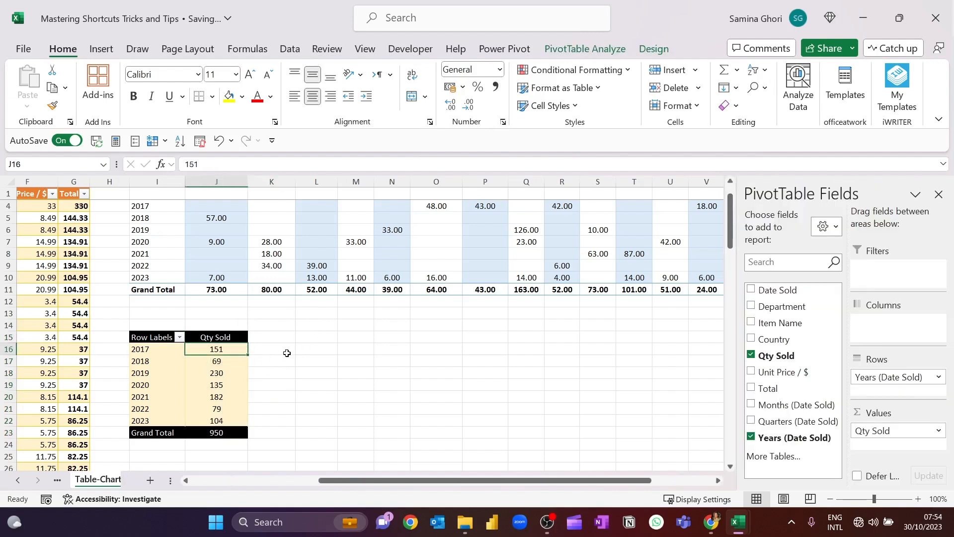
{"action": "right_click", "coordinate": [233, 348]}
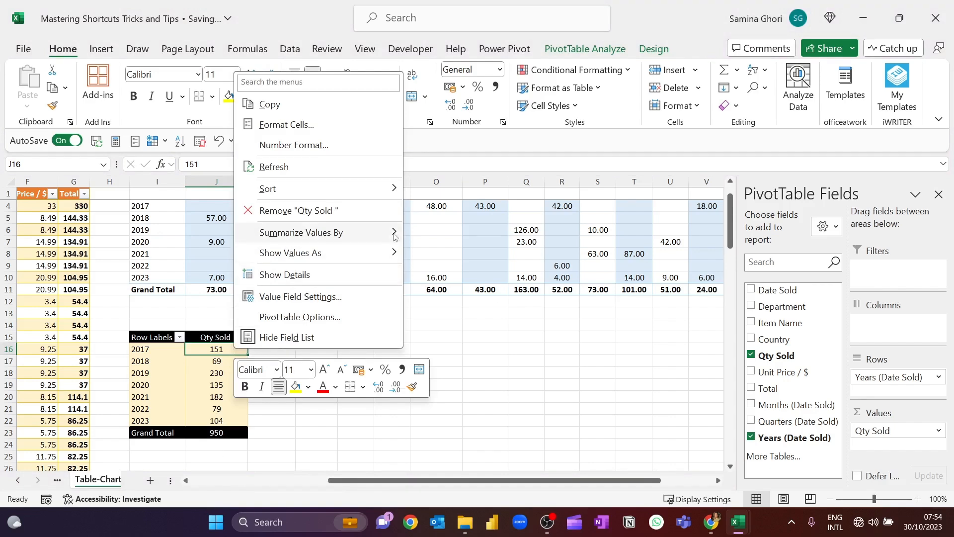
{"action": "mouse_move", "coordinate": [395, 253]}
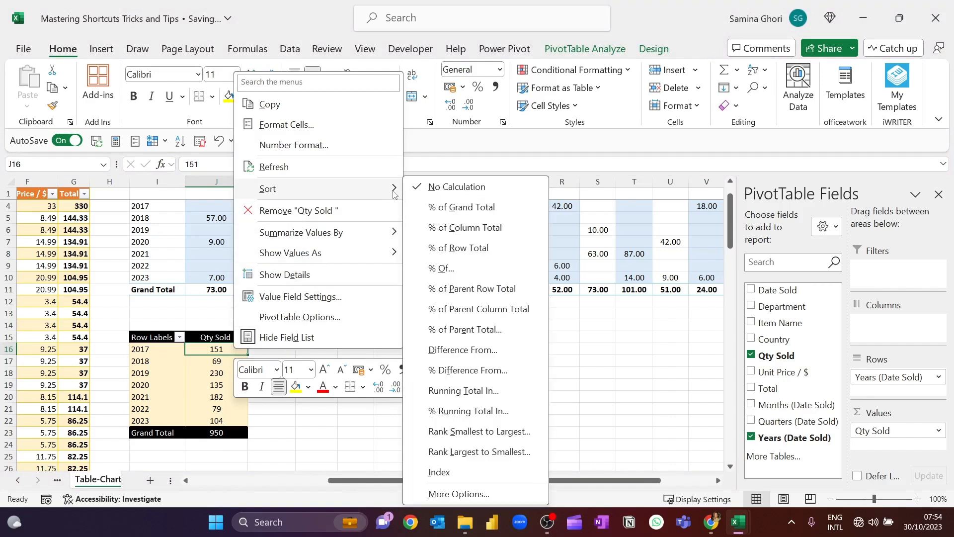
{"action": "mouse_move", "coordinate": [395, 192]}
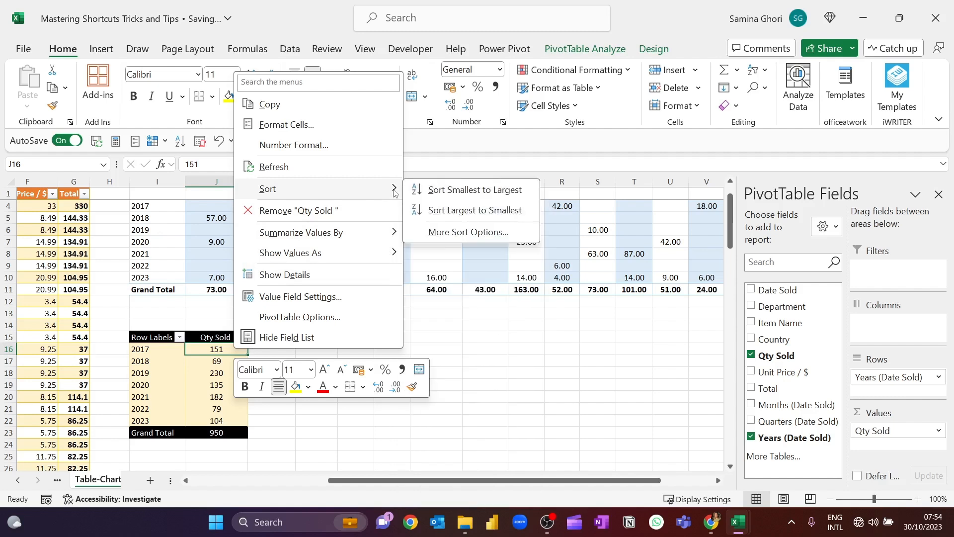
{"action": "left_click", "coordinate": [480, 214]}
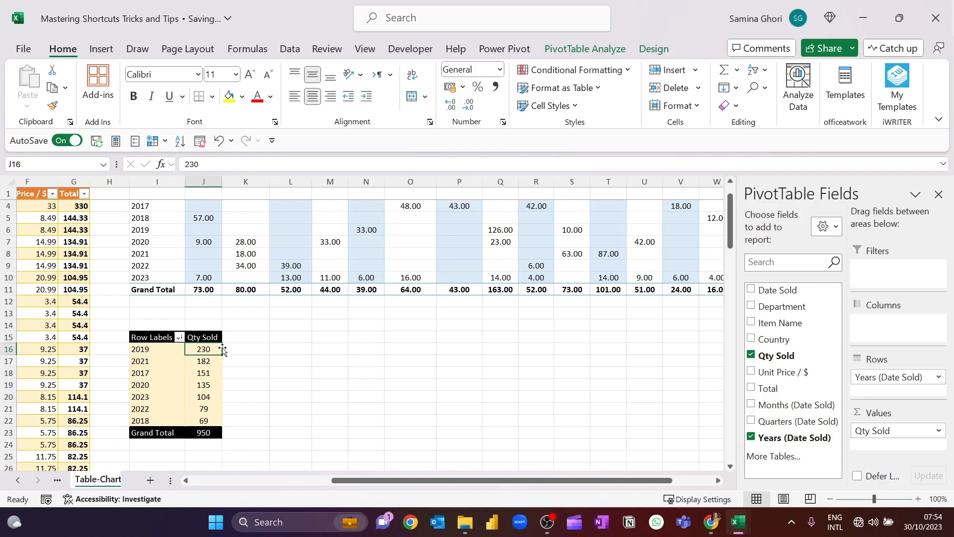
{"action": "left_click_drag", "start_coordinate": [236, 350], "coordinate": [228, 422]}
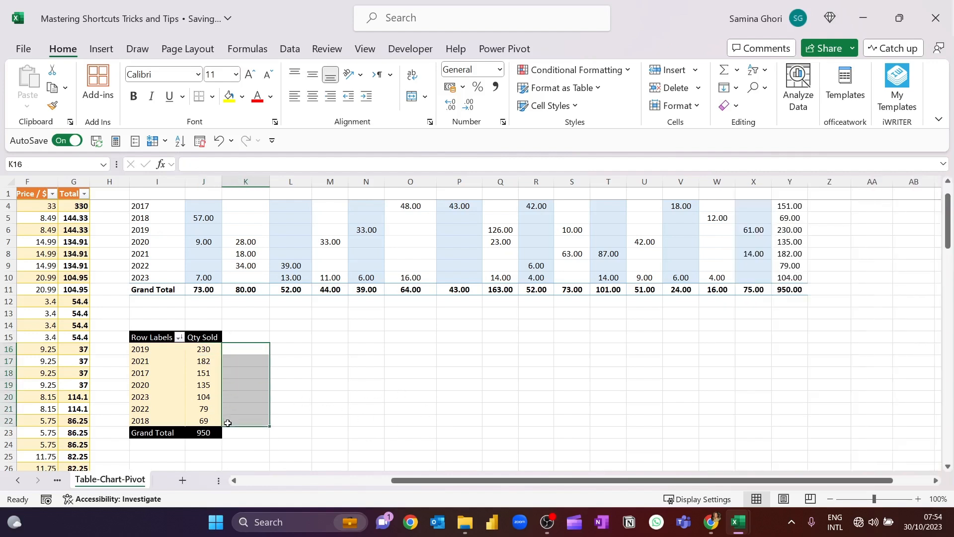
Add Qty Sold to the lower pivot table's values a second time and rename the new column header "% Qty Sold"
{"action": "left_click", "coordinate": [203, 385]}
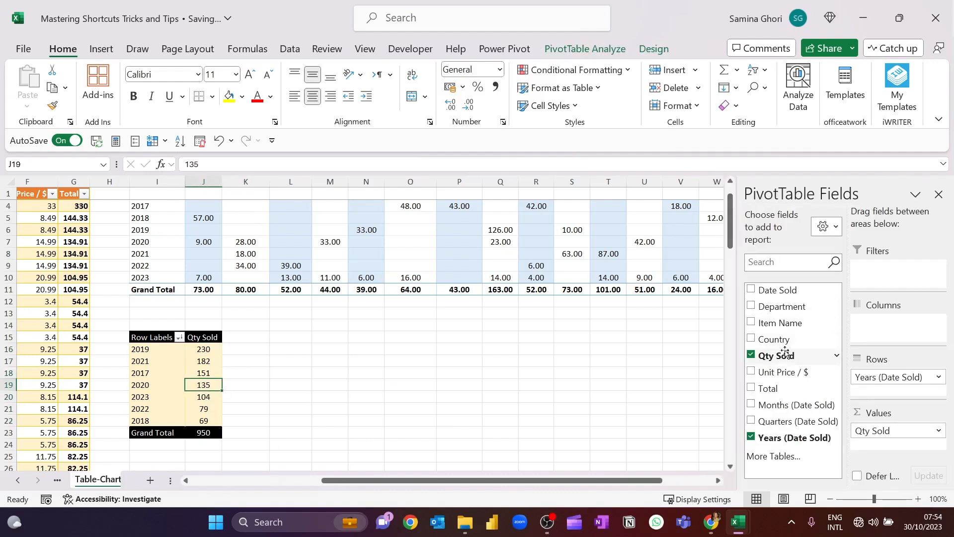
{"action": "left_click_drag", "start_coordinate": [782, 355], "coordinate": [887, 446]}
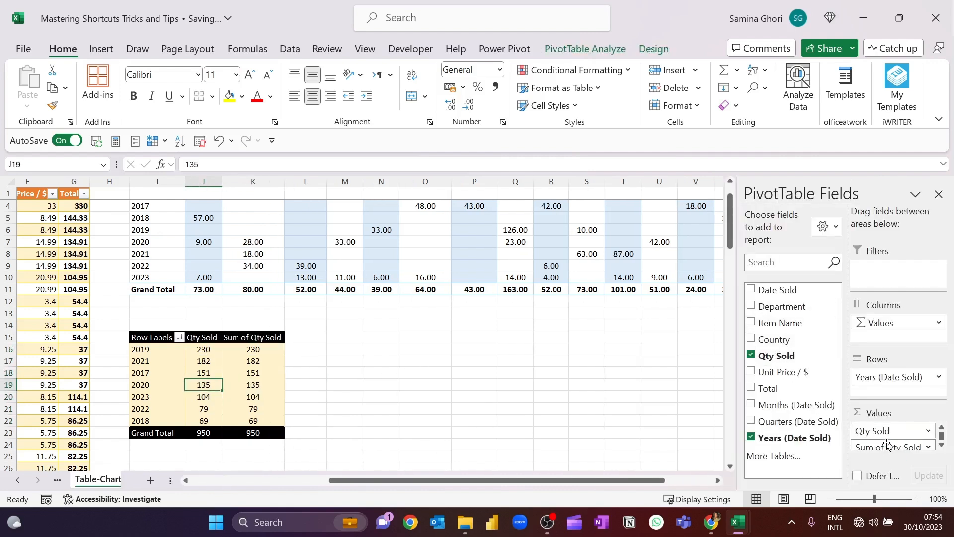
{"action": "left_click", "coordinate": [256, 337]}
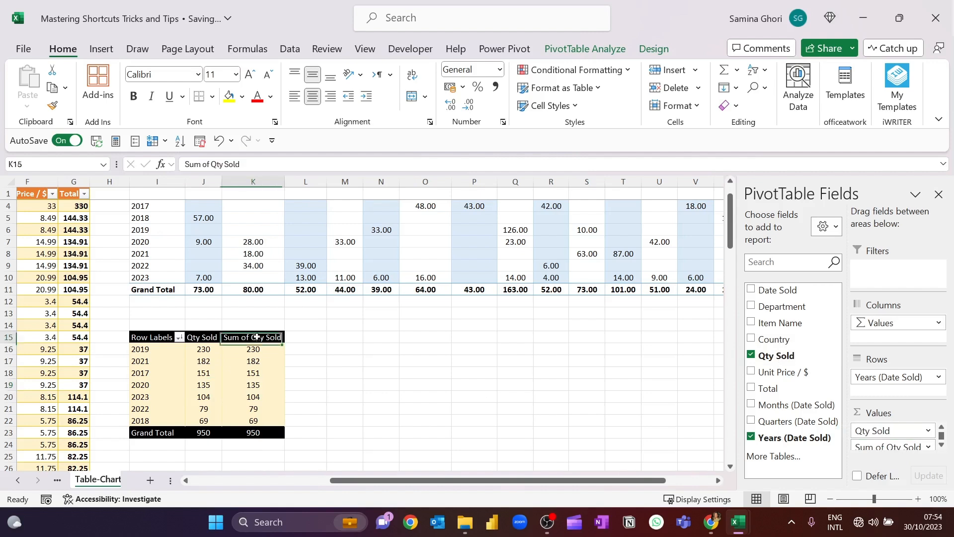
{"action": "mouse_move", "coordinate": [293, 263]}
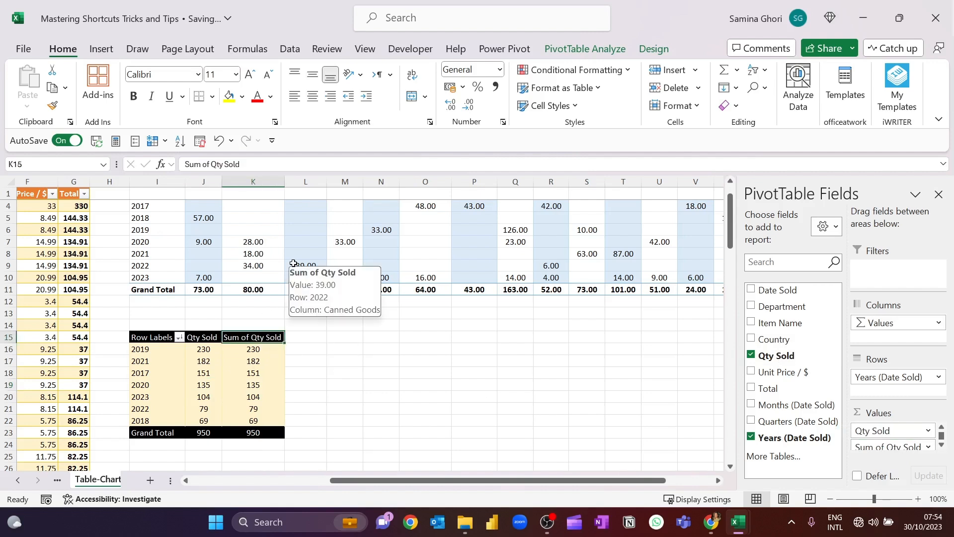
{"action": "type", "text": "% Qt"}
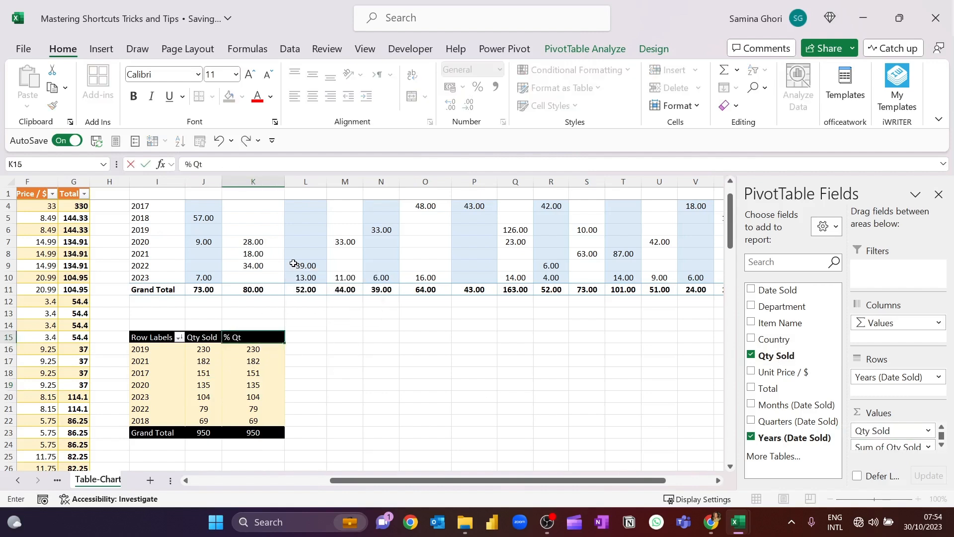
{"action": "type", "text": "y Sold"}
{"action": "key", "text": "Return"}
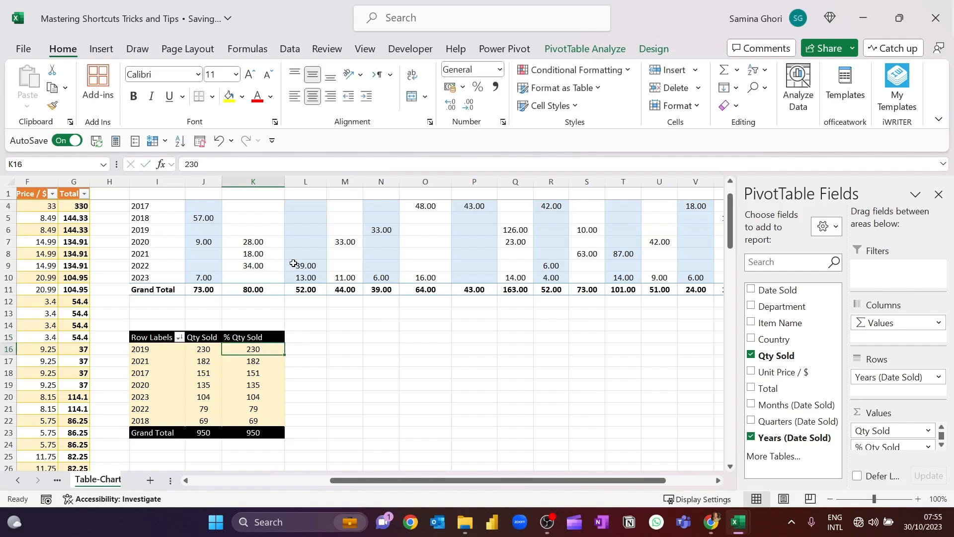
Show the % Qty Sold values as % of Column Total
{"action": "left_click", "coordinate": [277, 337]}
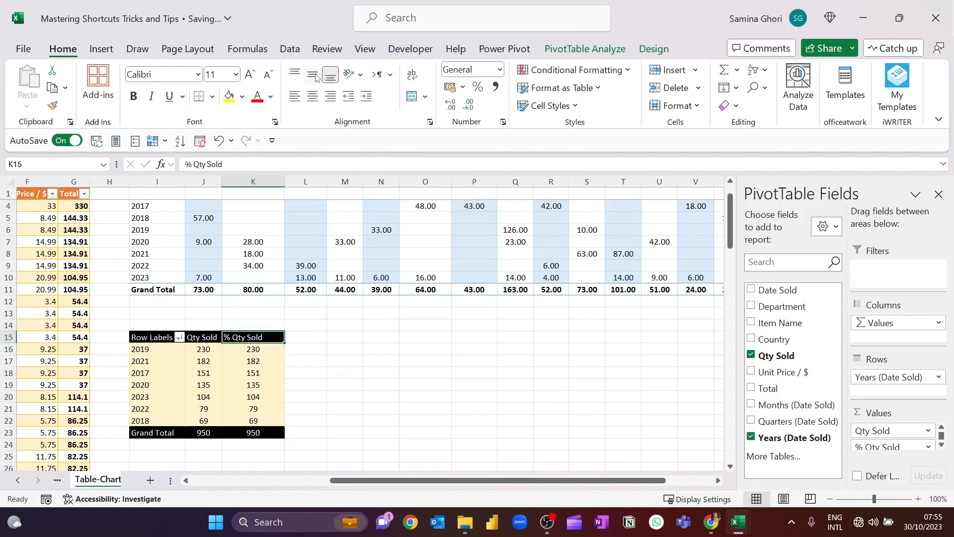
{"action": "left_click", "coordinate": [262, 352]}
{"action": "right_click", "coordinate": [263, 352]}
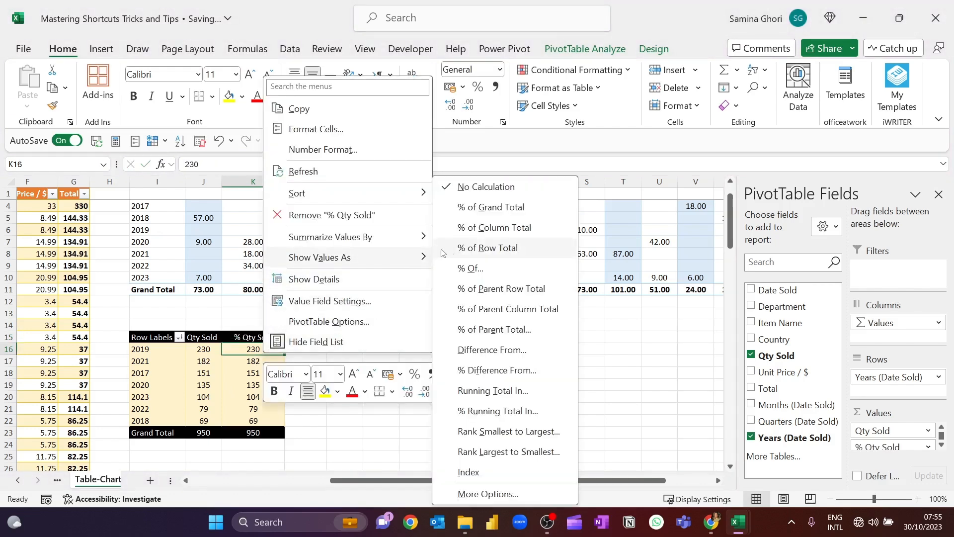
{"action": "left_click", "coordinate": [521, 229]}
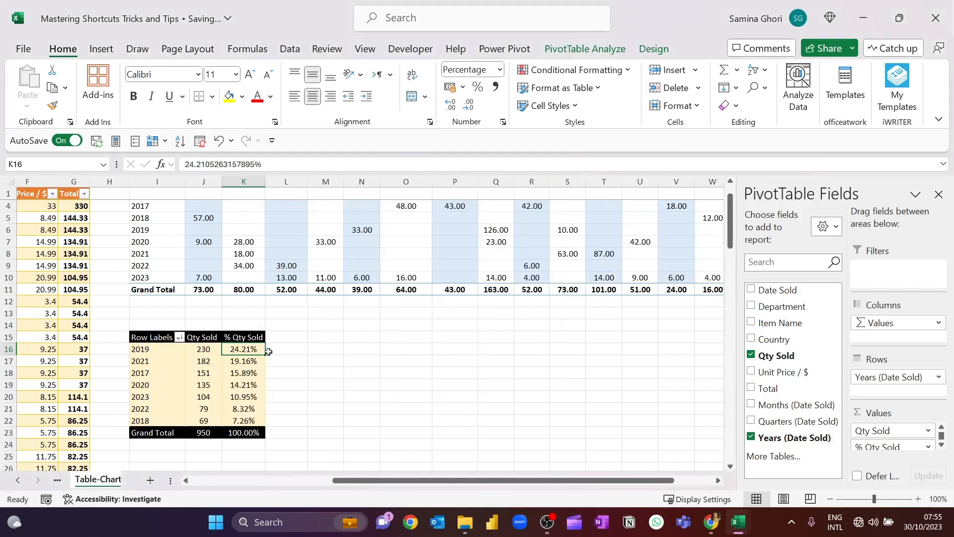
{"action": "left_click_drag", "start_coordinate": [244, 349], "coordinate": [247, 423]}
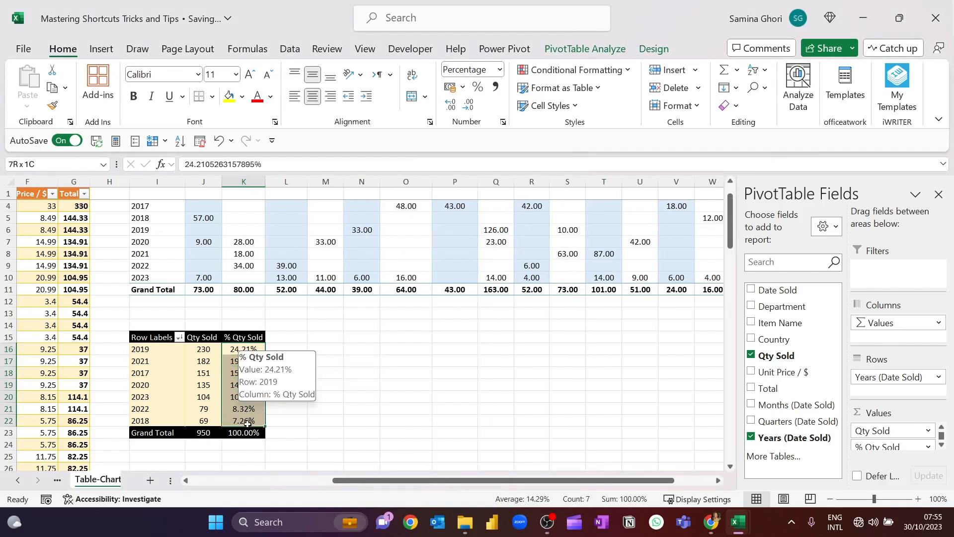
{"action": "left_click", "coordinate": [311, 378]}
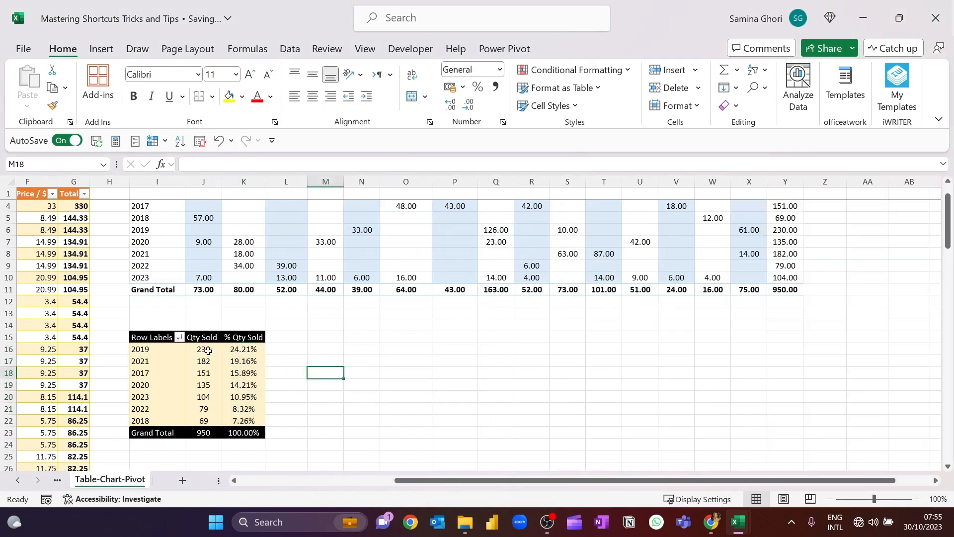
Add the Department field as a report filter to the lower pivot table
{"action": "scroll", "coordinate": [365, 328], "scroll_direction": "up", "scroll_amount": 1}
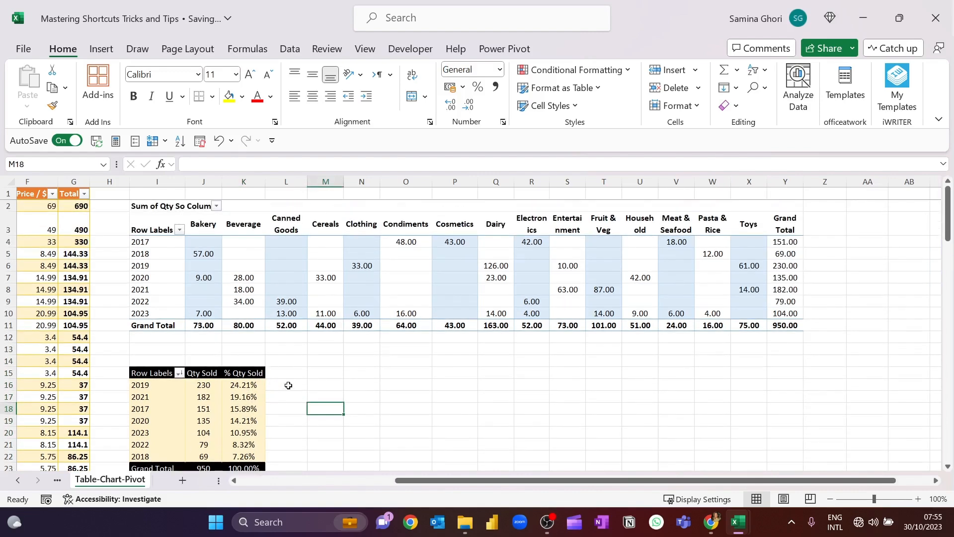
{"action": "scroll", "coordinate": [306, 383], "scroll_direction": "down", "scroll_amount": 1}
{"action": "scroll", "coordinate": [319, 345], "scroll_direction": "up", "scroll_amount": 1}
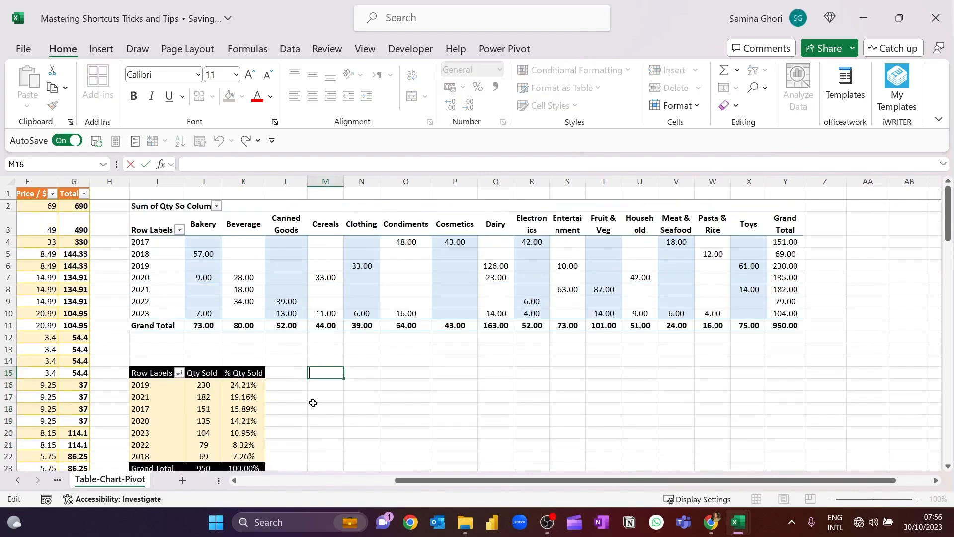
{"action": "left_click", "coordinate": [313, 398]}
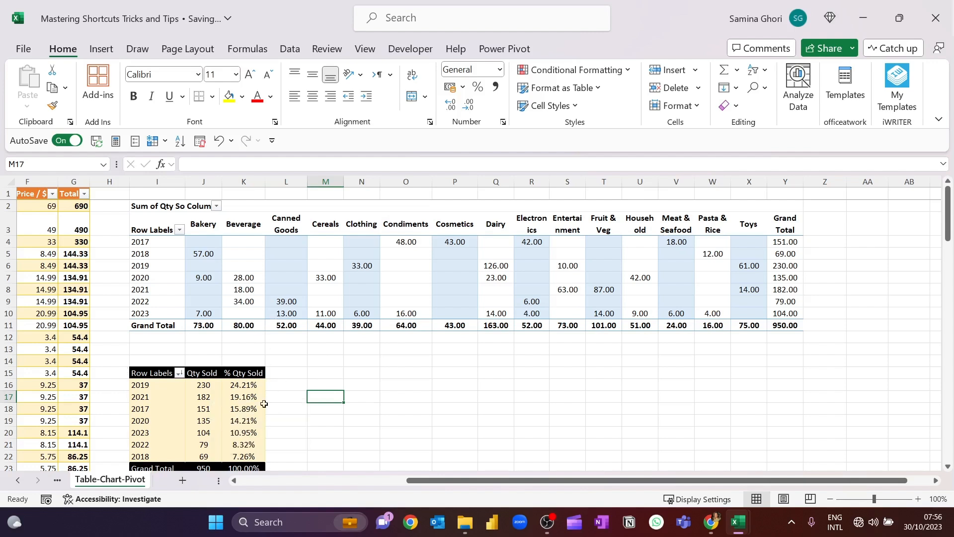
{"action": "left_click", "coordinate": [204, 392]}
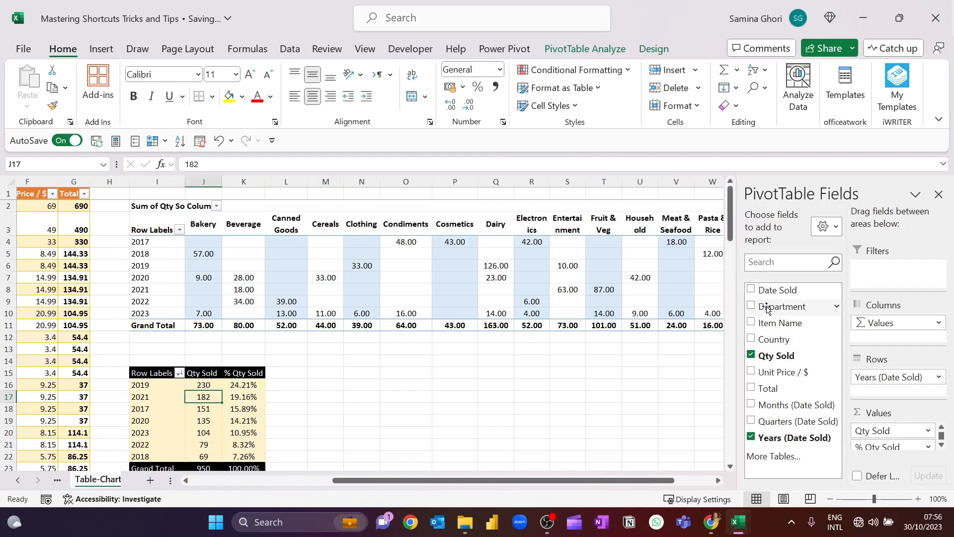
{"action": "left_click_drag", "start_coordinate": [766, 309], "coordinate": [897, 276]}
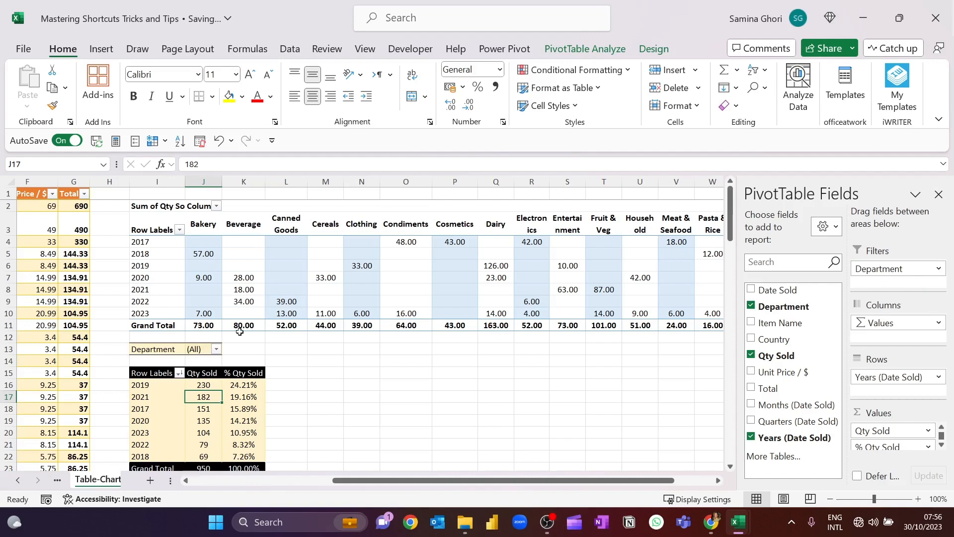
Filter the lower pivot table's Department report filter to Bakery
{"action": "scroll", "coordinate": [223, 360], "scroll_direction": "down", "scroll_amount": 1}
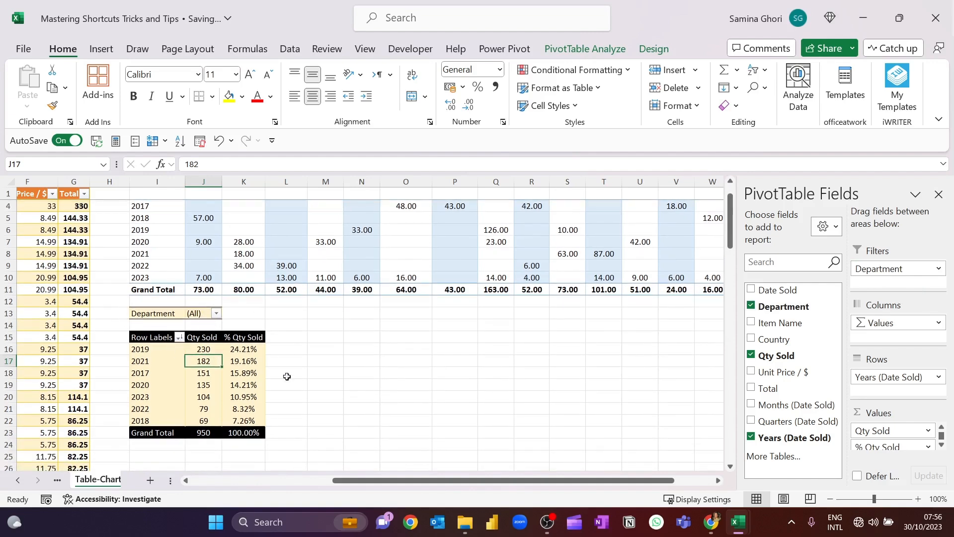
{"action": "scroll", "coordinate": [390, 357], "scroll_direction": "up", "scroll_amount": 1}
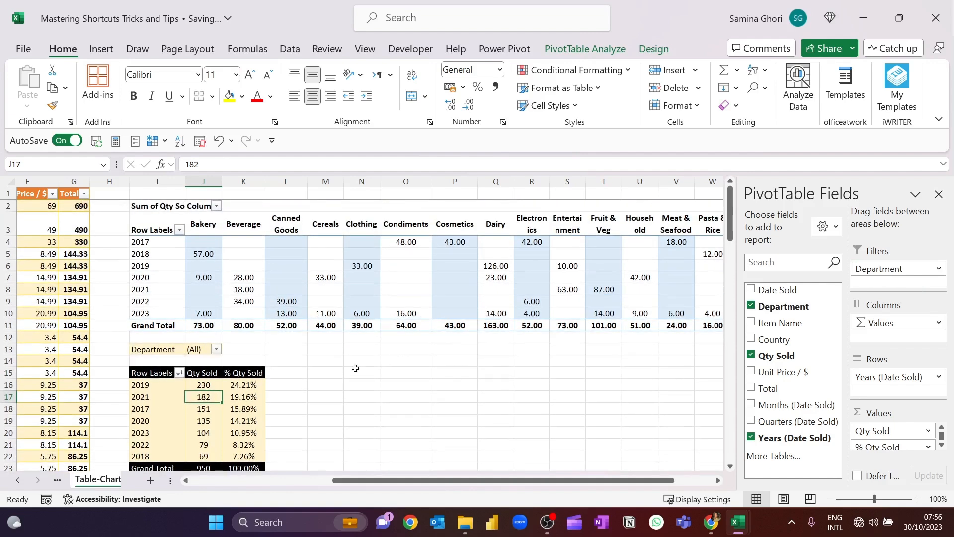
{"action": "left_click", "coordinate": [217, 349]}
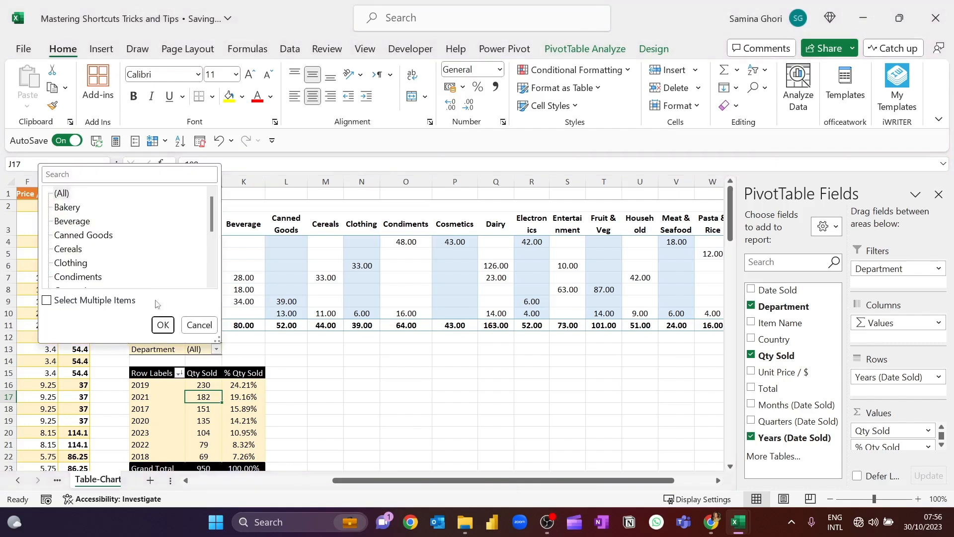
{"action": "left_click", "coordinate": [72, 207]}
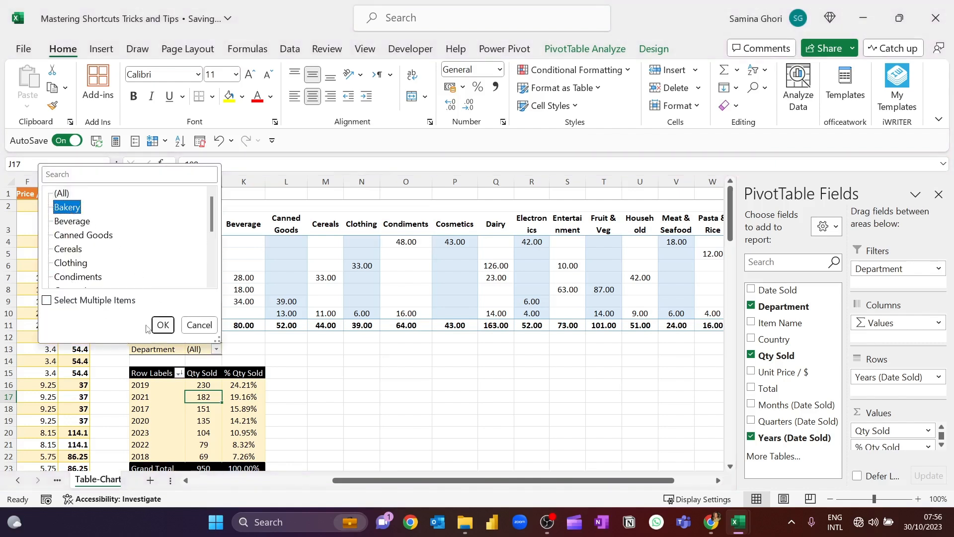
{"action": "left_click", "coordinate": [162, 325]}
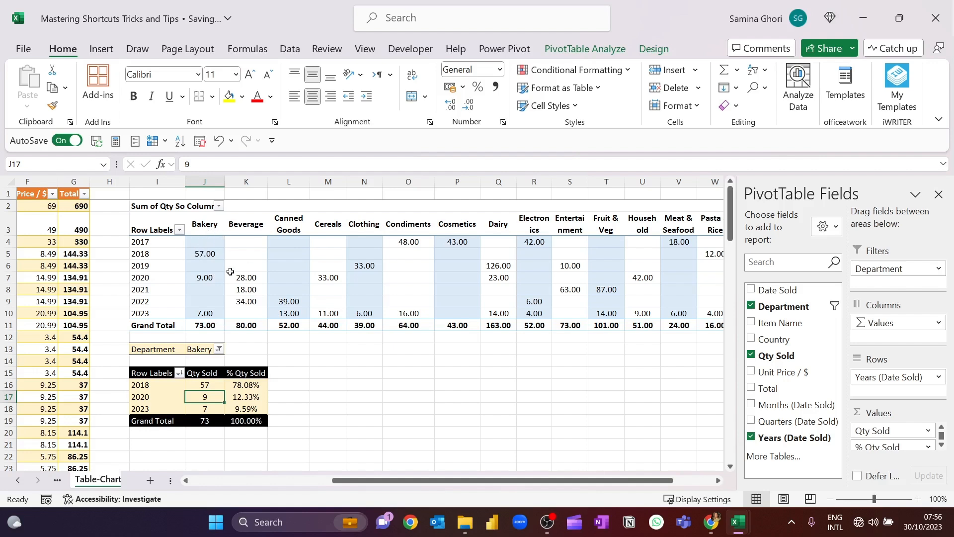
Compare the Bakery quantities for 2018, 2020 and 2023 in the upper pivot table with the lower table's Qty Sold values
{"action": "left_click", "coordinate": [215, 254]}
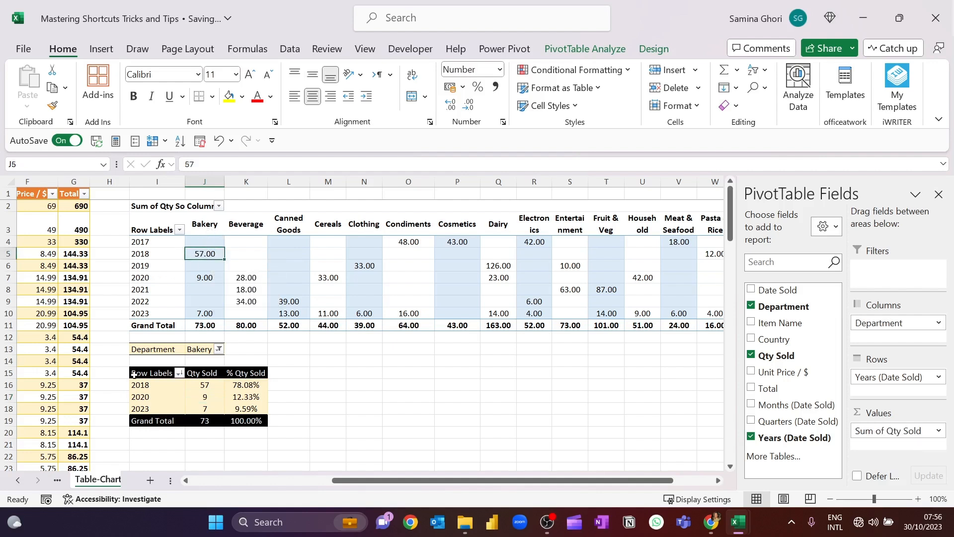
{"action": "left_click", "coordinate": [206, 279]}
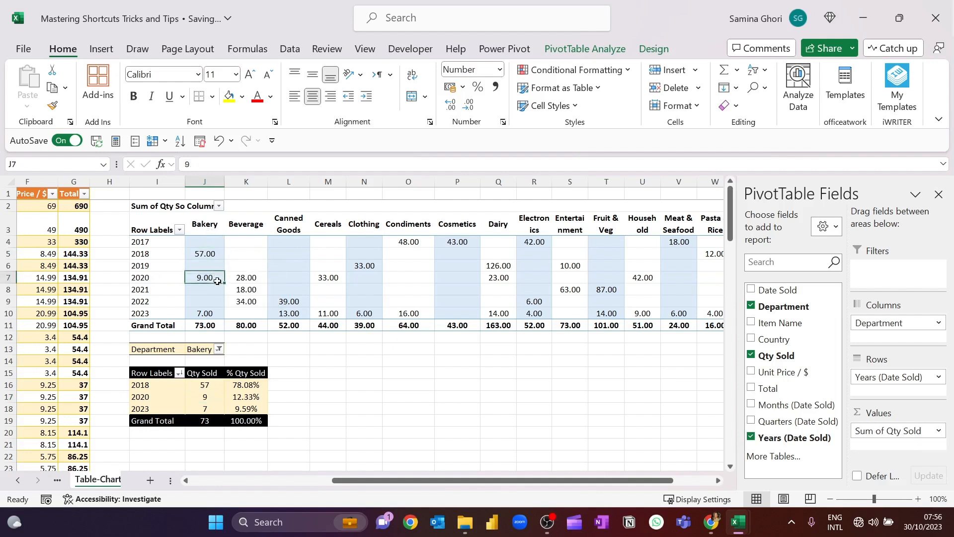
{"action": "left_click", "coordinate": [206, 314]}
{"action": "left_click", "coordinate": [203, 422]}
{"action": "left_click_drag", "start_coordinate": [204, 385], "coordinate": [205, 421]}
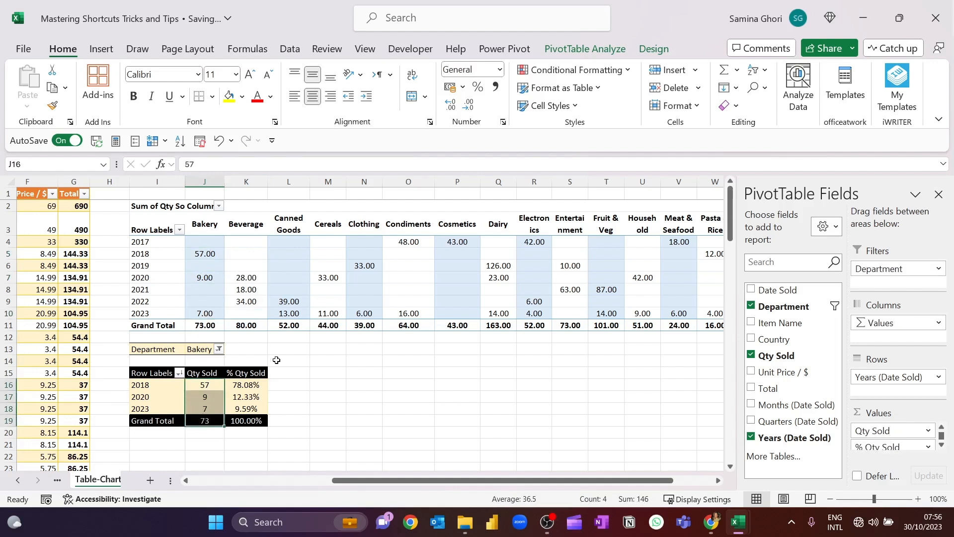
{"action": "left_click", "coordinate": [276, 359]}
{"action": "left_click_drag", "start_coordinate": [311, 375], "coordinate": [286, 374]}
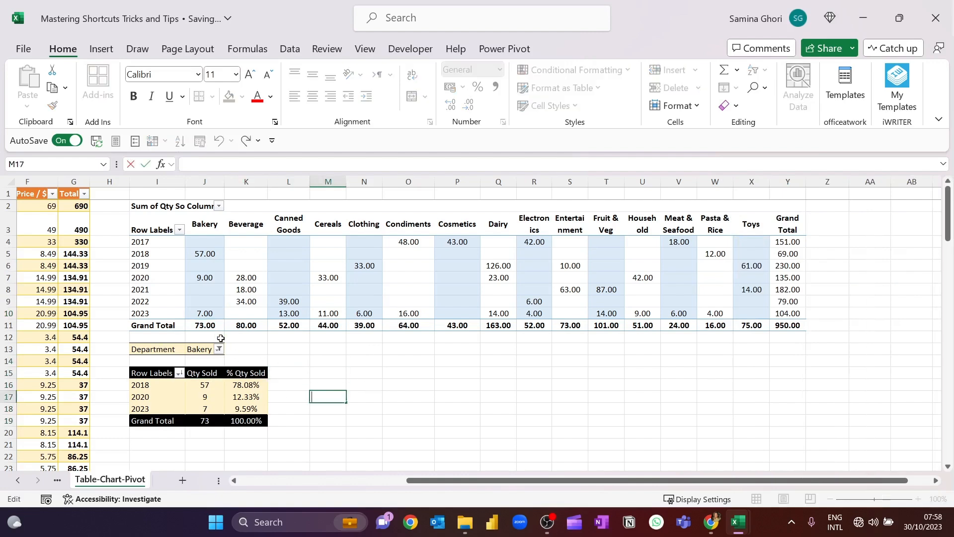
Allow multiple items in the Department filter and try to add Cosmetics to the Bakery selection by searching "cos" and adding the current selection
{"action": "left_click", "coordinate": [221, 350]}
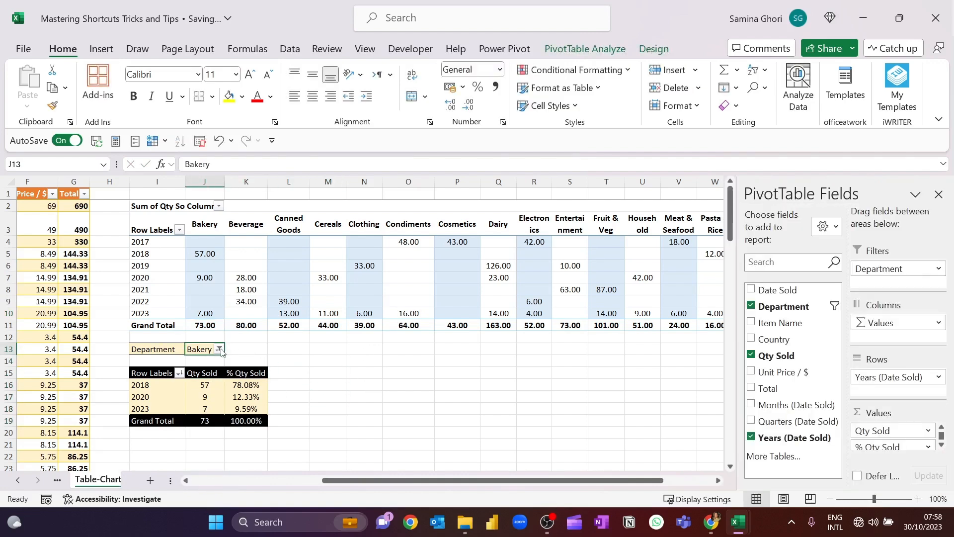
{"action": "left_click", "coordinate": [219, 349]}
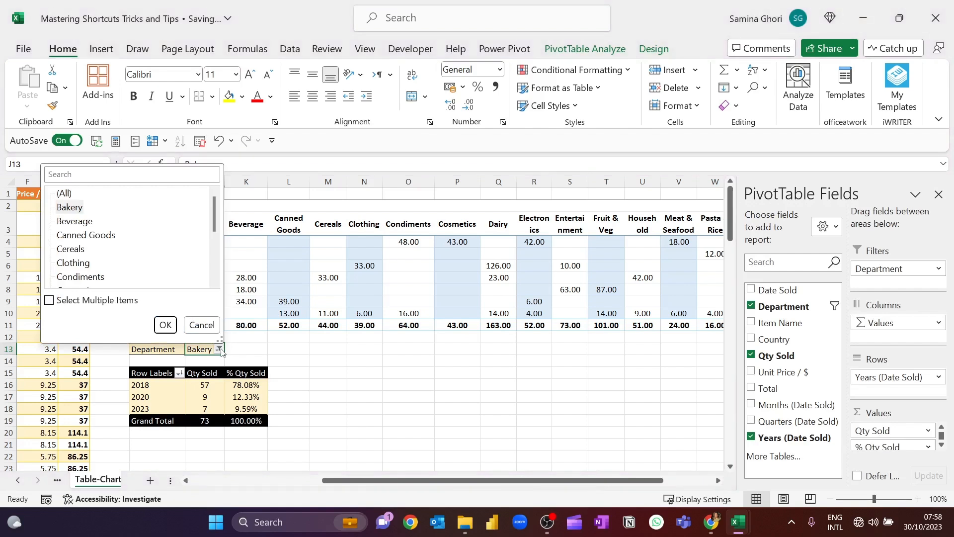
{"action": "left_click", "coordinate": [73, 306]}
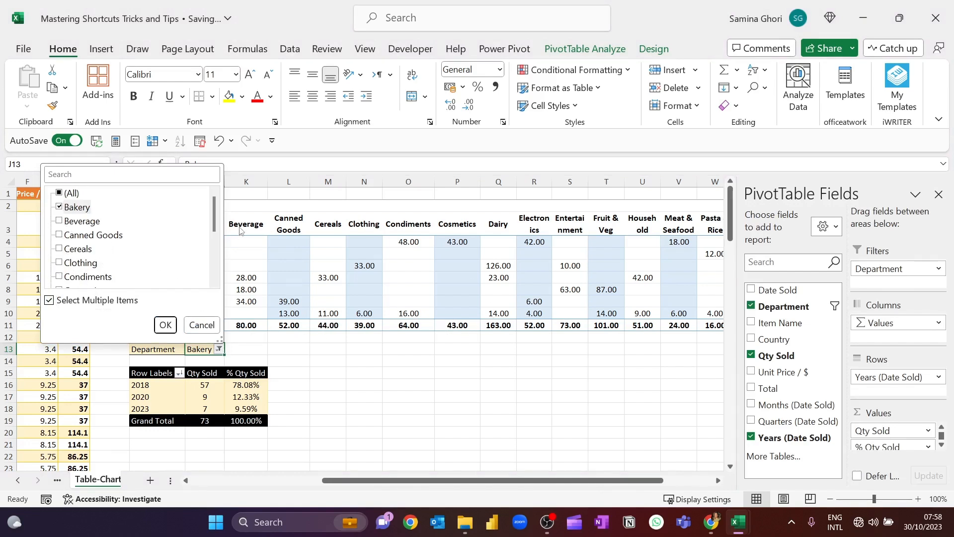
{"action": "scroll", "coordinate": [219, 217], "scroll_direction": "down", "scroll_amount": 3}
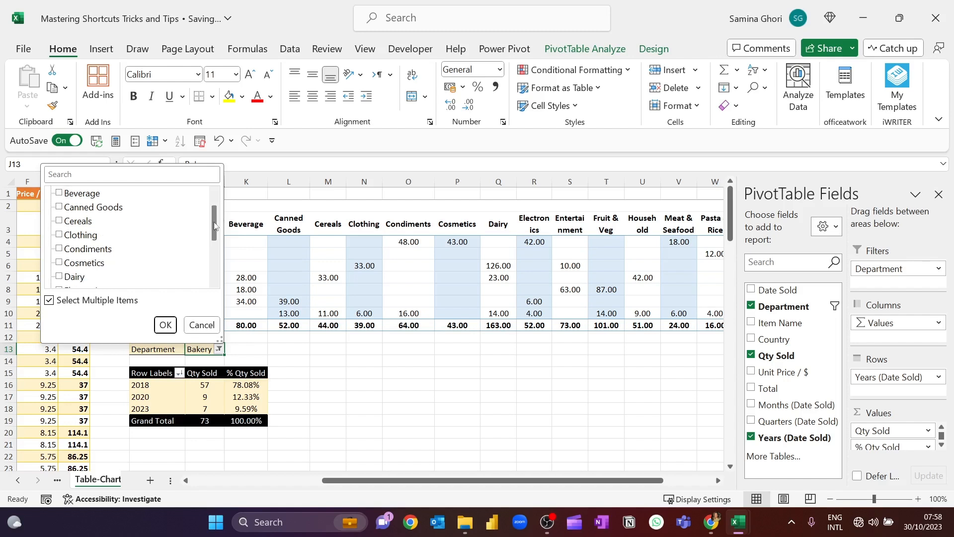
{"action": "left_click", "coordinate": [169, 173]}
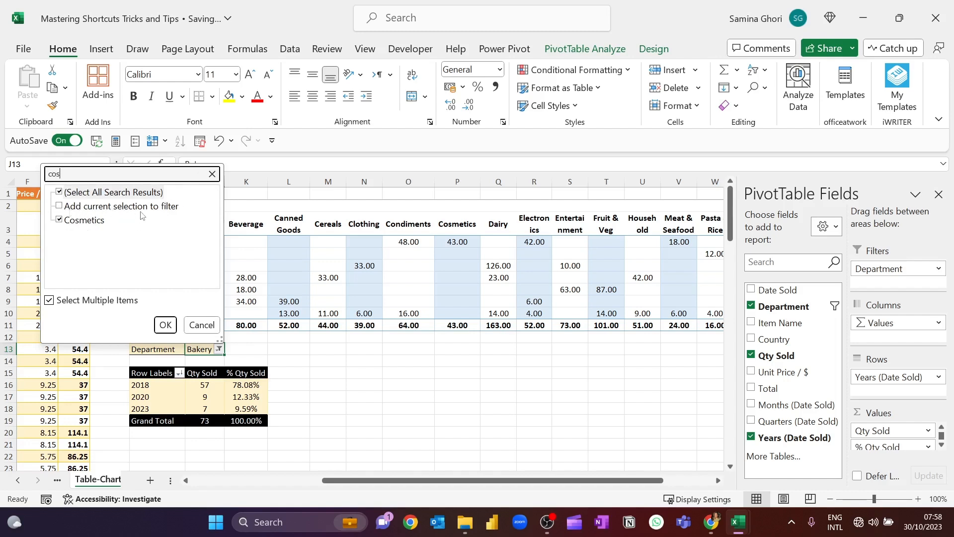
{"action": "left_click", "coordinate": [59, 206]}
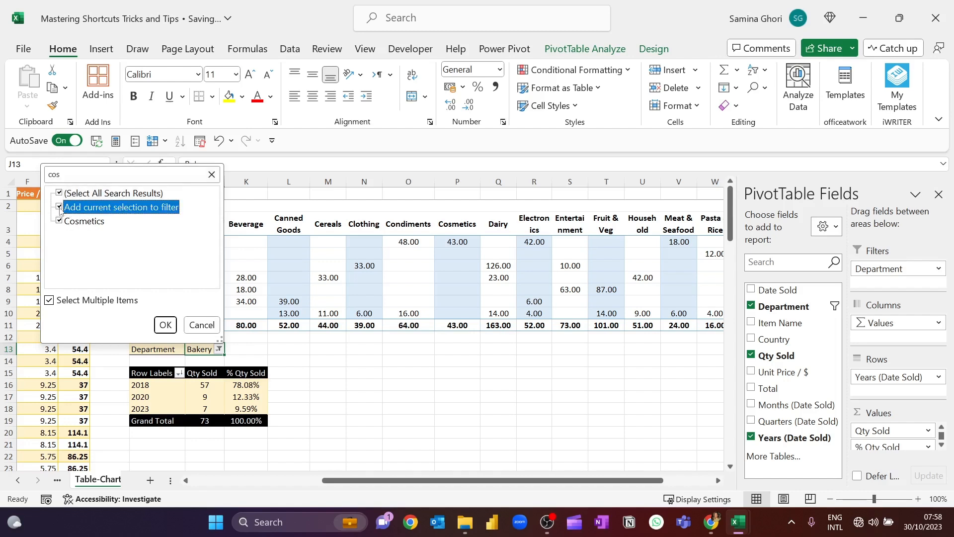
{"action": "left_click", "coordinate": [165, 324]}
{"action": "scroll", "coordinate": [263, 426], "scroll_direction": "down", "scroll_amount": 1}
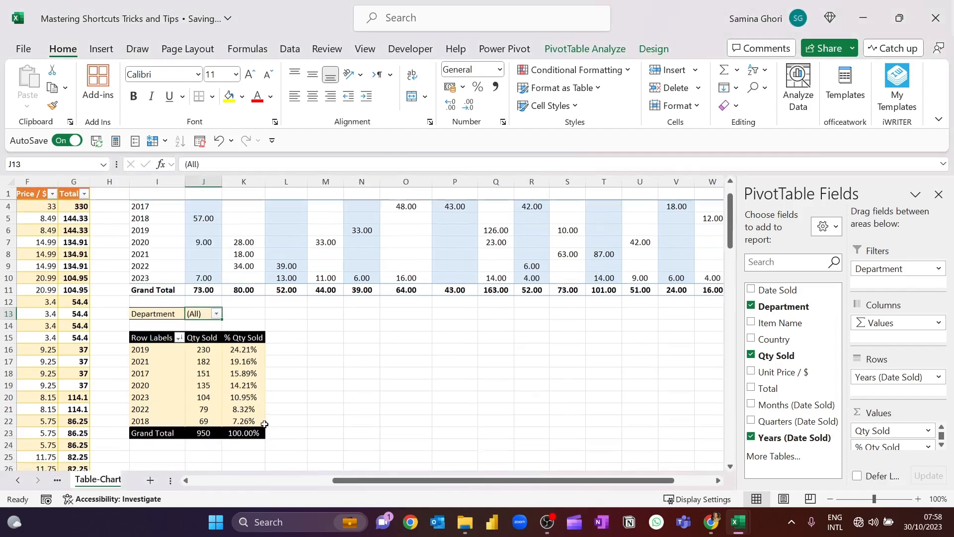
{"action": "scroll", "coordinate": [515, 252], "scroll_direction": "up", "scroll_amount": 1}
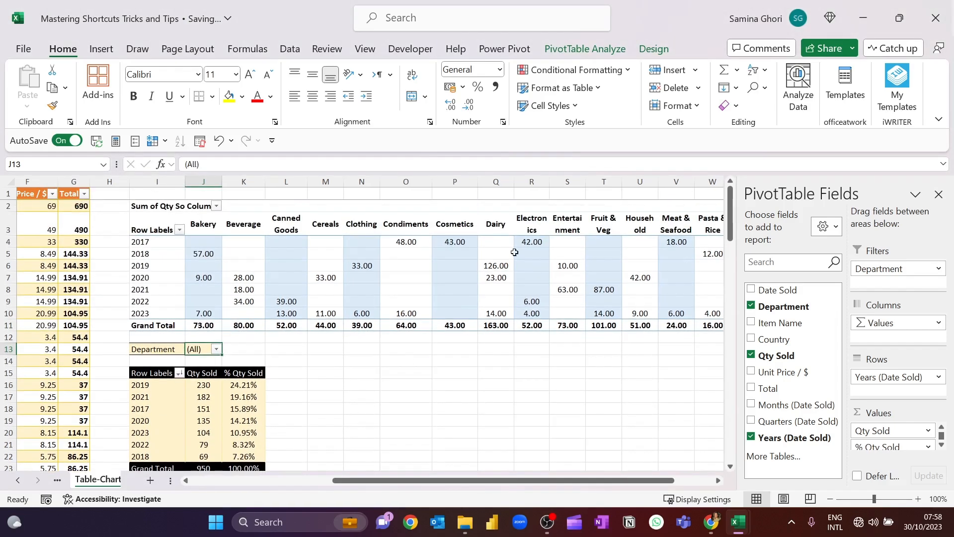
Restrict the lower pivot table's Department filter to Bakery and Cosmetics only
{"action": "left_click", "coordinate": [460, 325]}
{"action": "scroll", "coordinate": [207, 422], "scroll_direction": "down", "scroll_amount": 1}
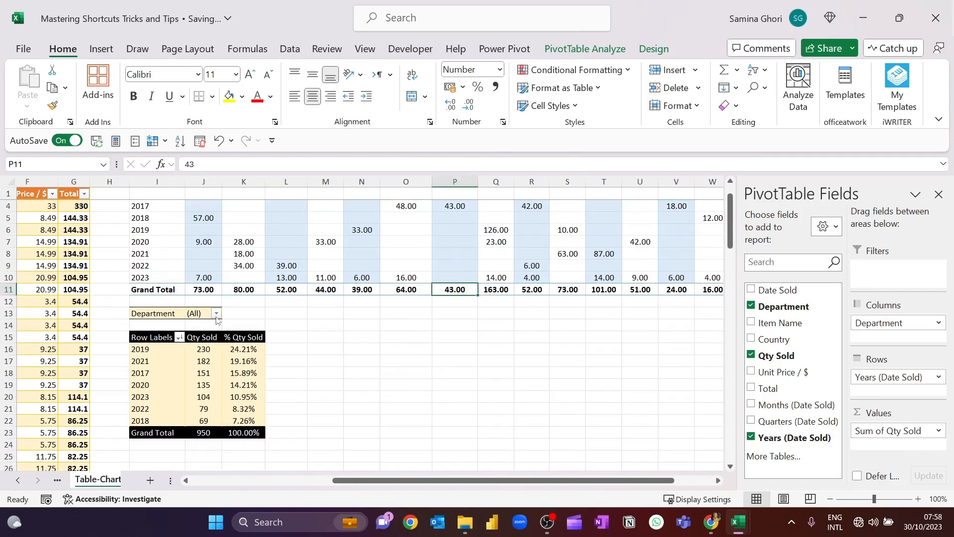
{"action": "left_click", "coordinate": [216, 313]}
{"action": "left_click", "coordinate": [57, 349]}
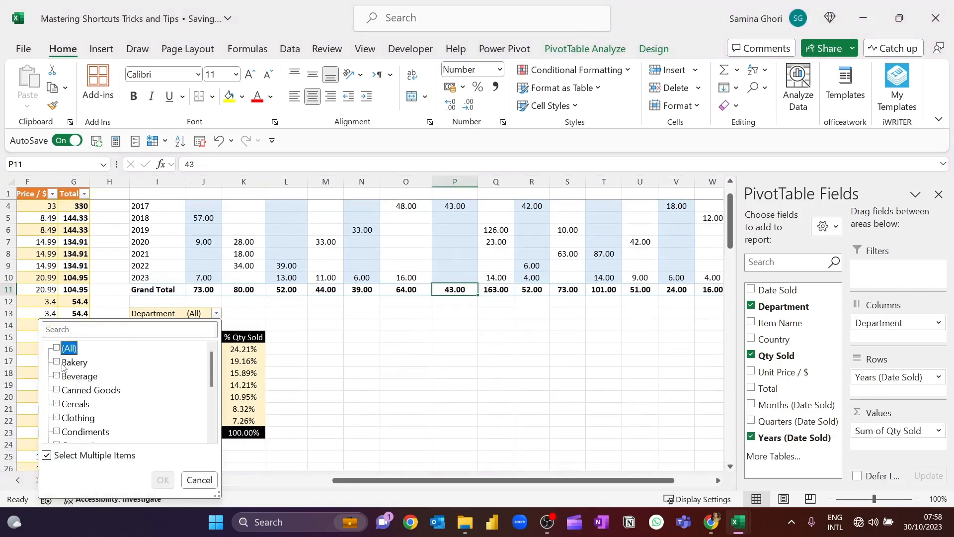
{"action": "left_click", "coordinate": [57, 363]}
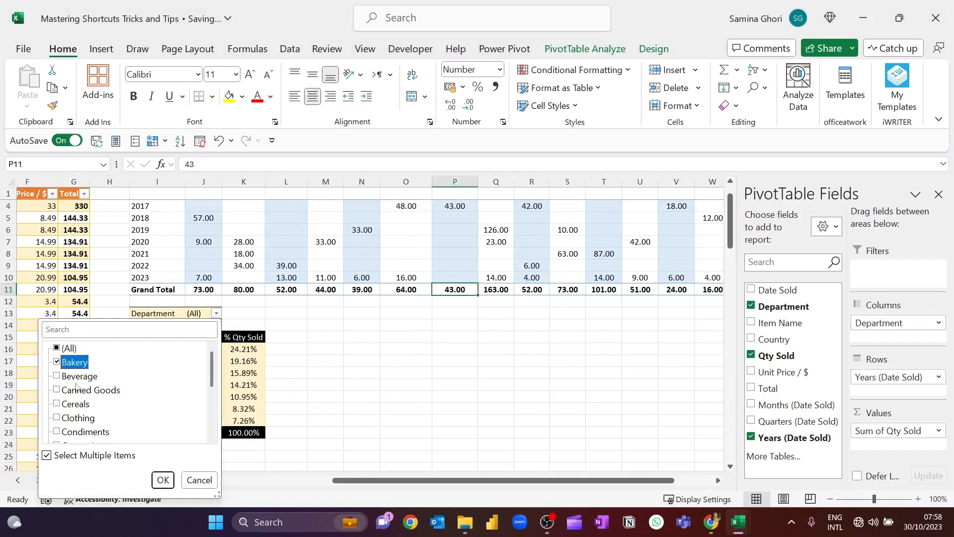
{"action": "scroll", "coordinate": [69, 383], "scroll_direction": "down", "scroll_amount": 1}
{"action": "left_click", "coordinate": [57, 404]}
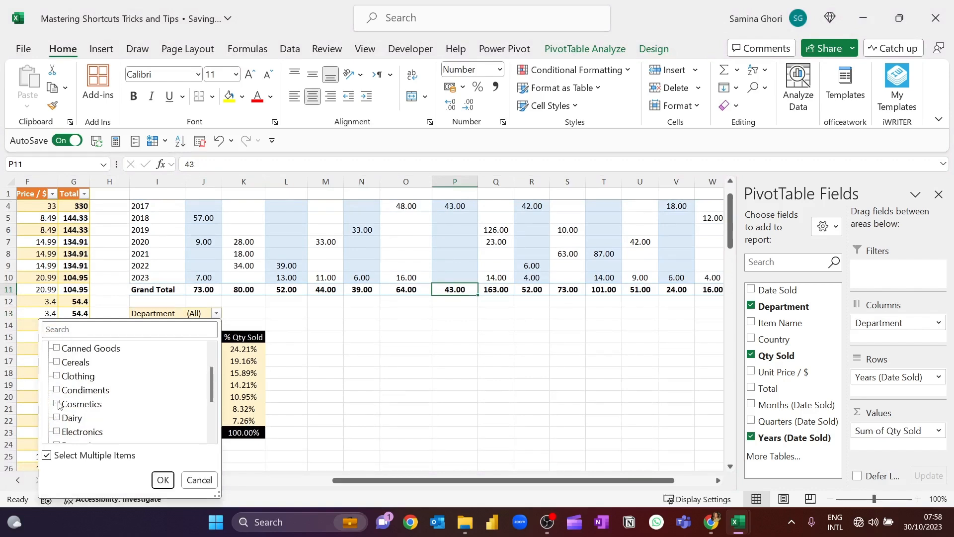
{"action": "left_click", "coordinate": [163, 479]}
Check the sum of the Bakery and Cosmetics grand totals in the upper pivot table against the lower table's grand total
{"action": "left_click", "coordinate": [225, 293]}
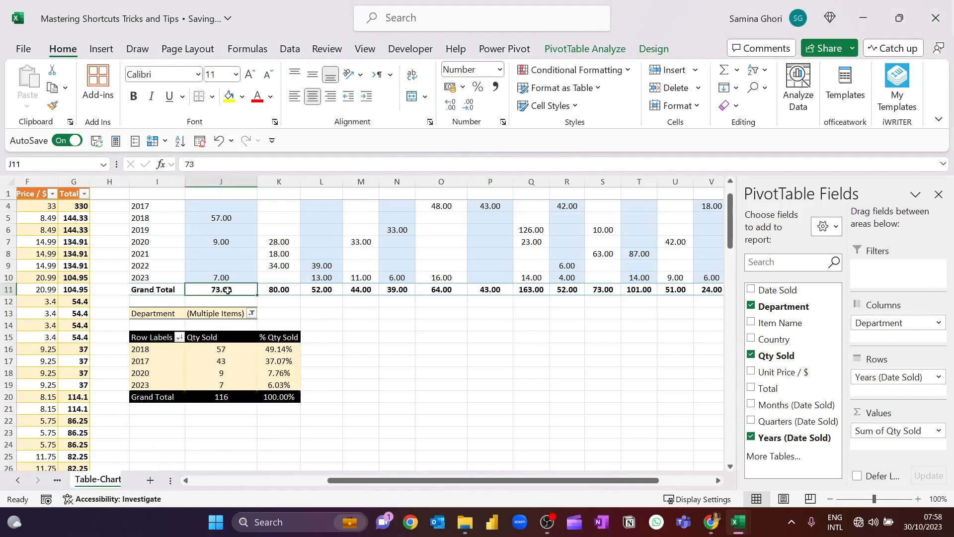
{"action": "scroll", "coordinate": [226, 290], "scroll_direction": "up", "scroll_amount": 1}
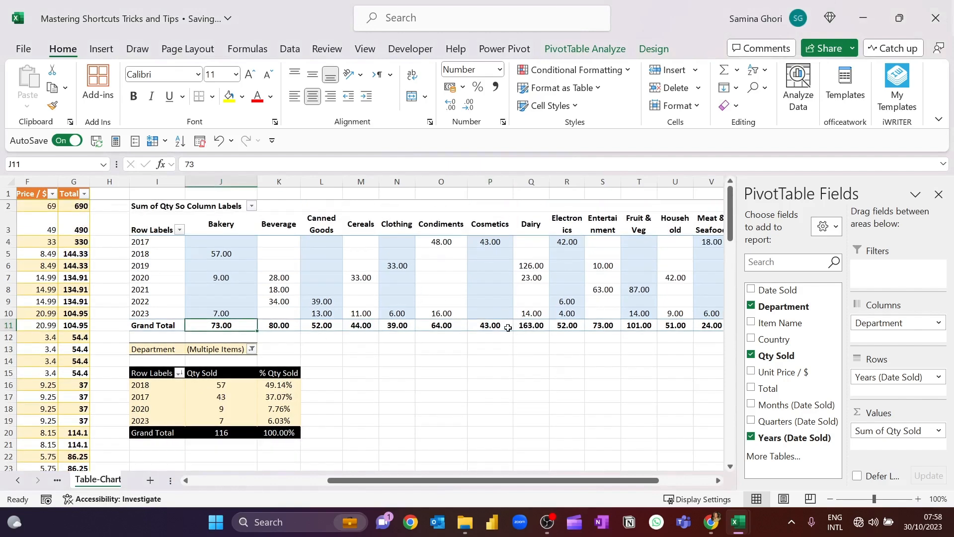
{"action": "left_click", "coordinate": [507, 326], "text": "ctrl"}
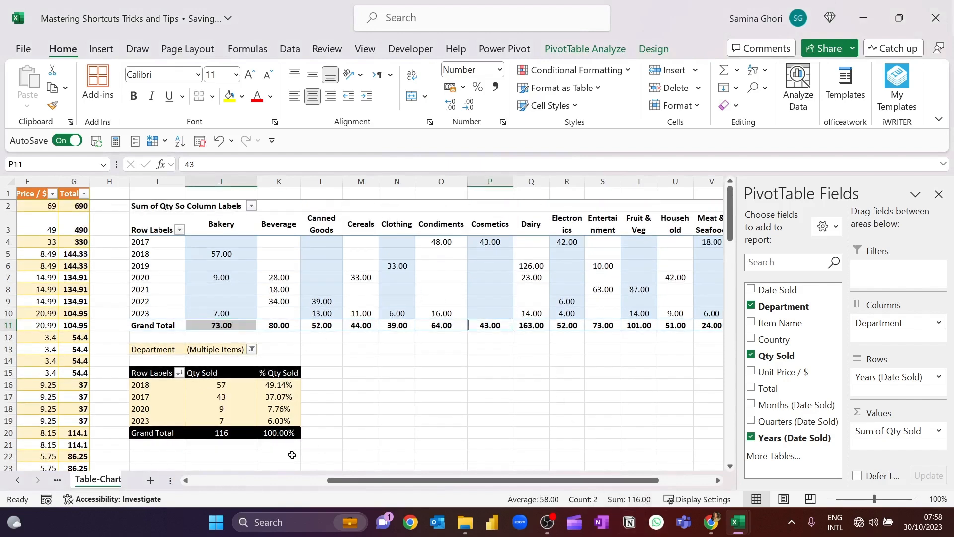
{"action": "left_click", "coordinate": [354, 384]}
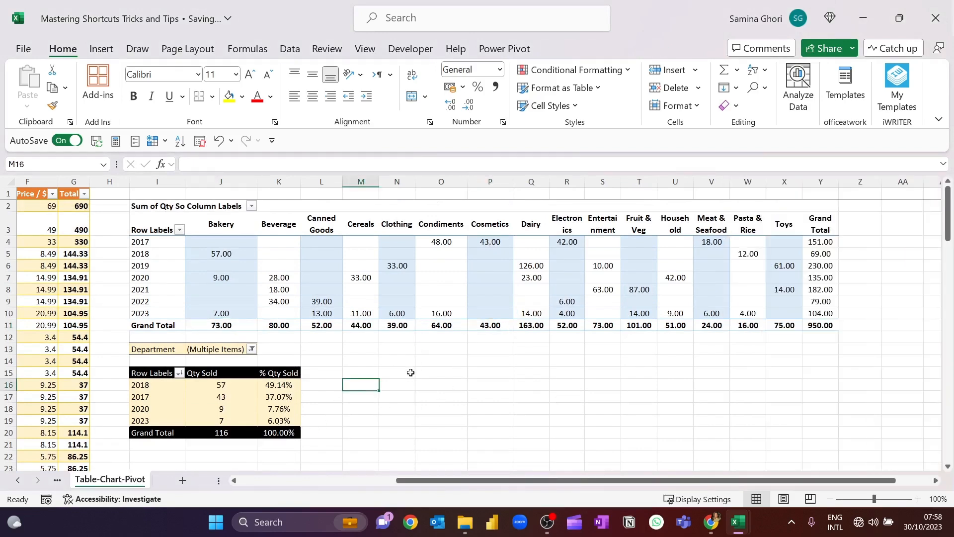
Reset the lower pivot table's Department filter to include all departments
{"action": "left_click", "coordinate": [248, 349]}
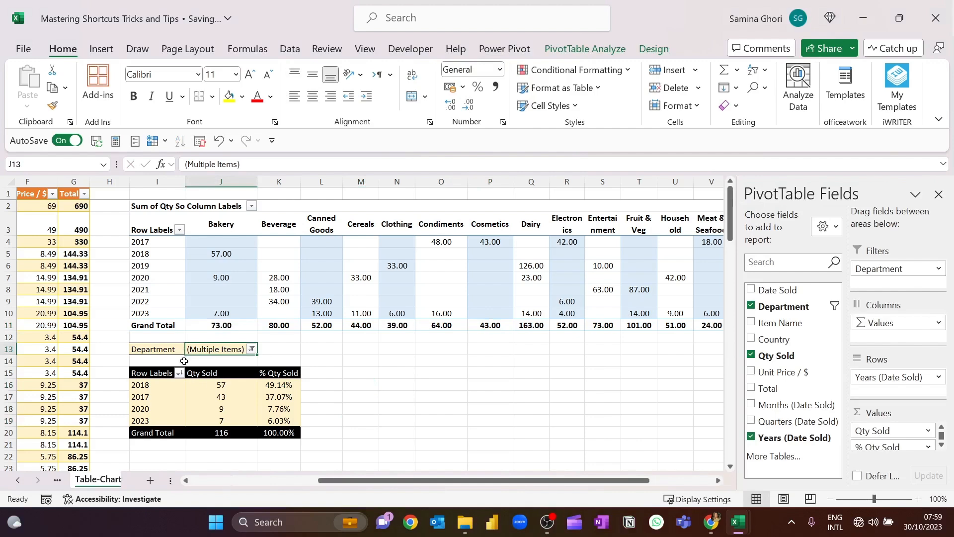
{"action": "left_click", "coordinate": [252, 350]}
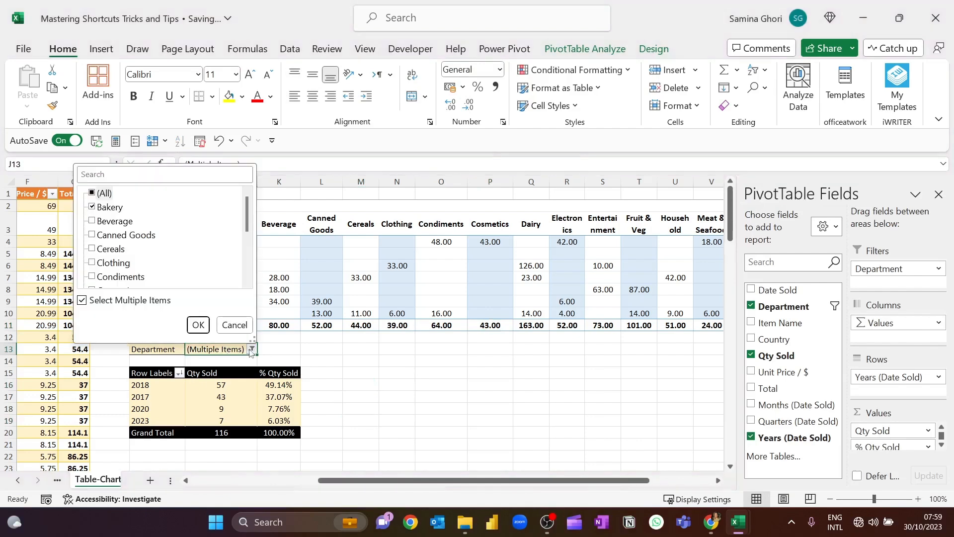
{"action": "left_click", "coordinate": [95, 193]}
{"action": "left_click", "coordinate": [198, 325]}
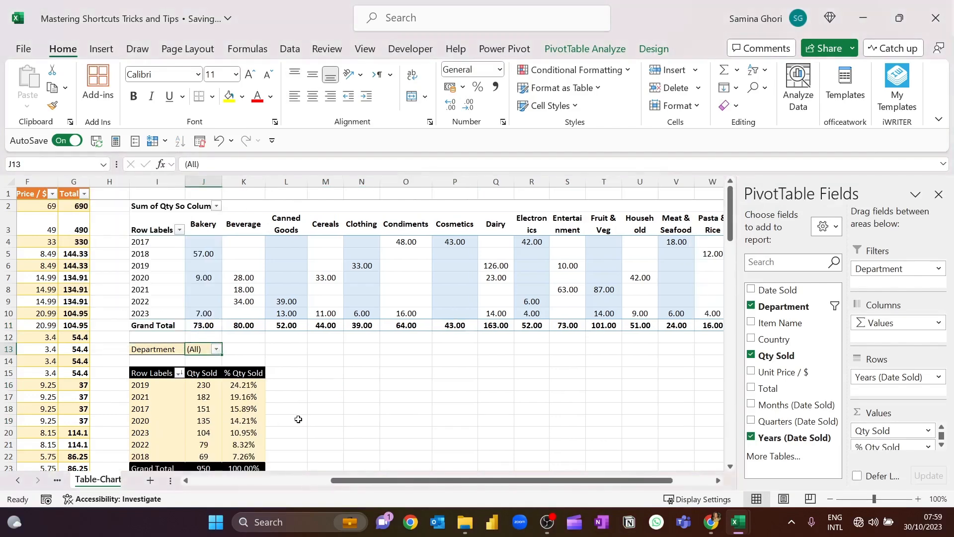
{"action": "left_click", "coordinate": [287, 371]}
{"action": "scroll", "coordinate": [298, 379], "scroll_direction": "down", "scroll_amount": 1}
{"action": "left_click", "coordinate": [206, 371]}
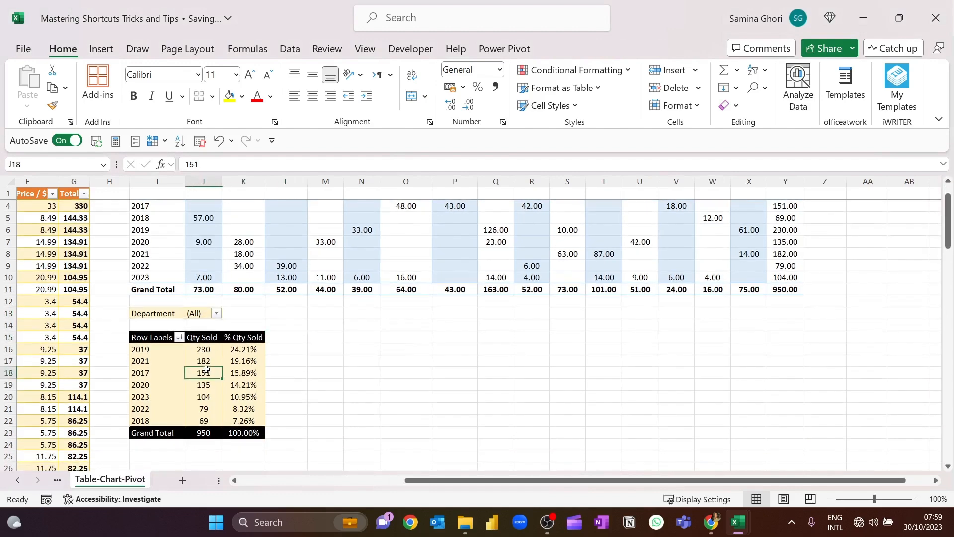
{"action": "right_click", "coordinate": [258, 365]}
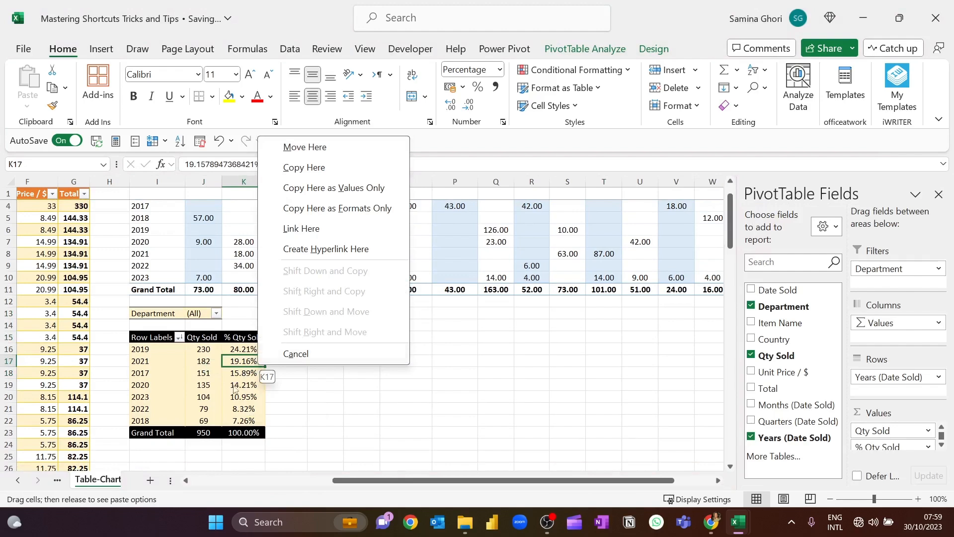
{"action": "left_click", "coordinate": [293, 404]}
{"action": "left_click_drag", "start_coordinate": [245, 355], "coordinate": [243, 345]}
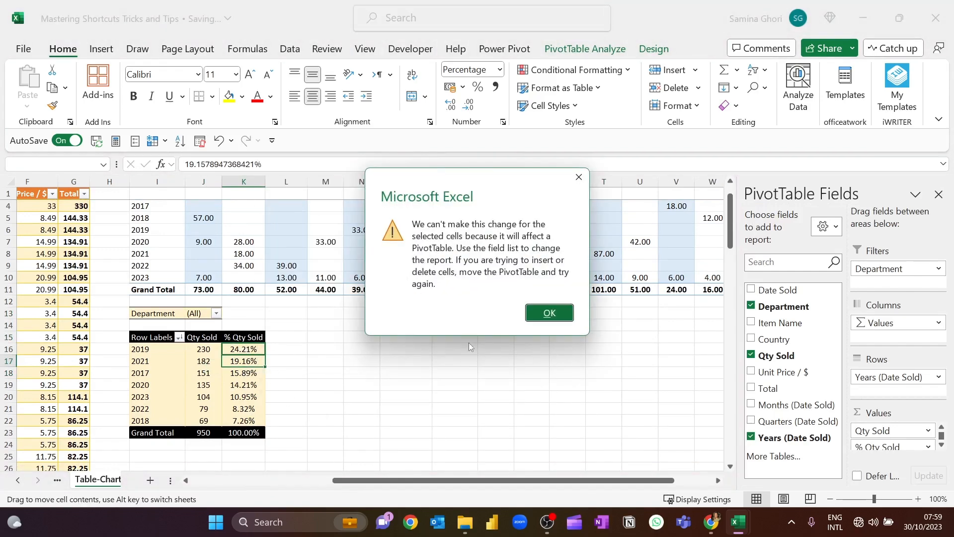
{"action": "left_click", "coordinate": [549, 313]}
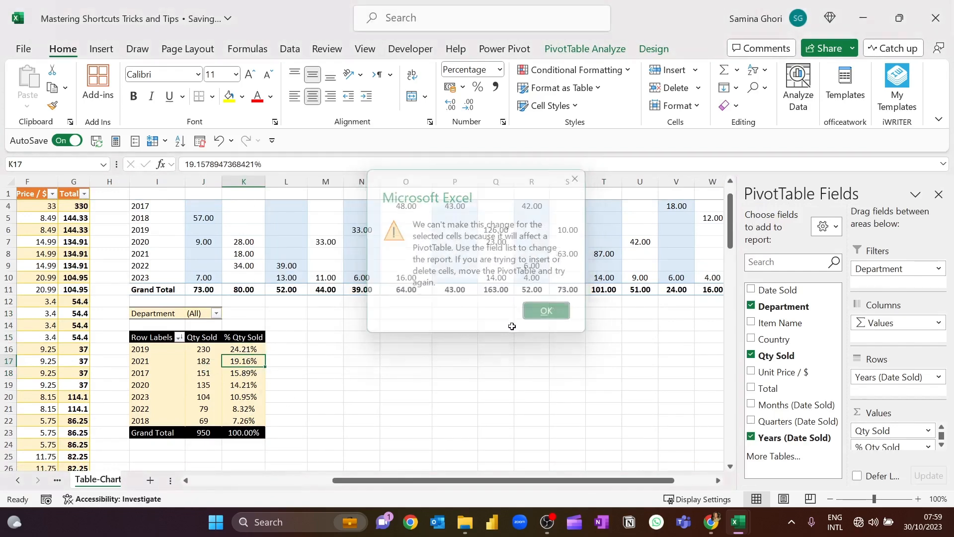
Examine the Summarize Values By and Show Values As options available for the % Qty Sold column
{"action": "right_click", "coordinate": [247, 367]}
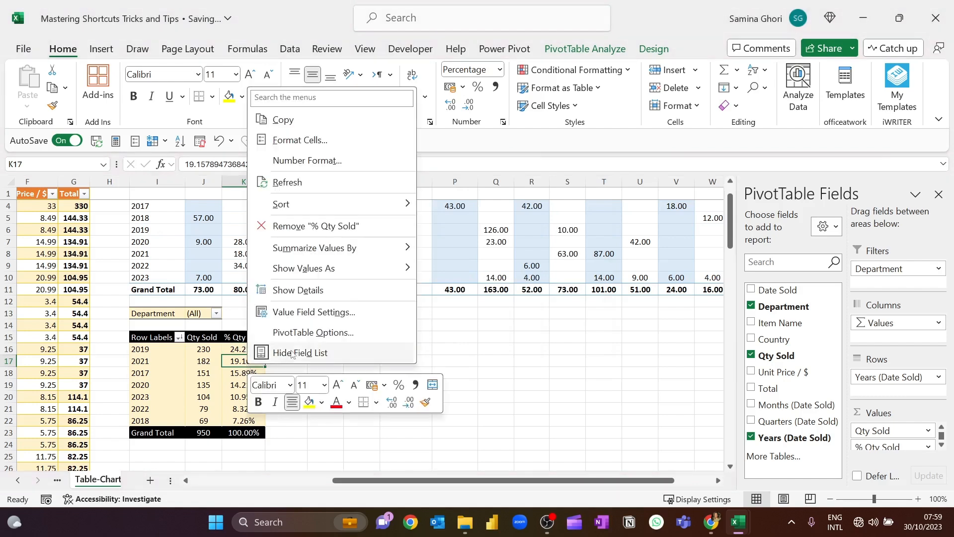
{"action": "mouse_move", "coordinate": [388, 251]}
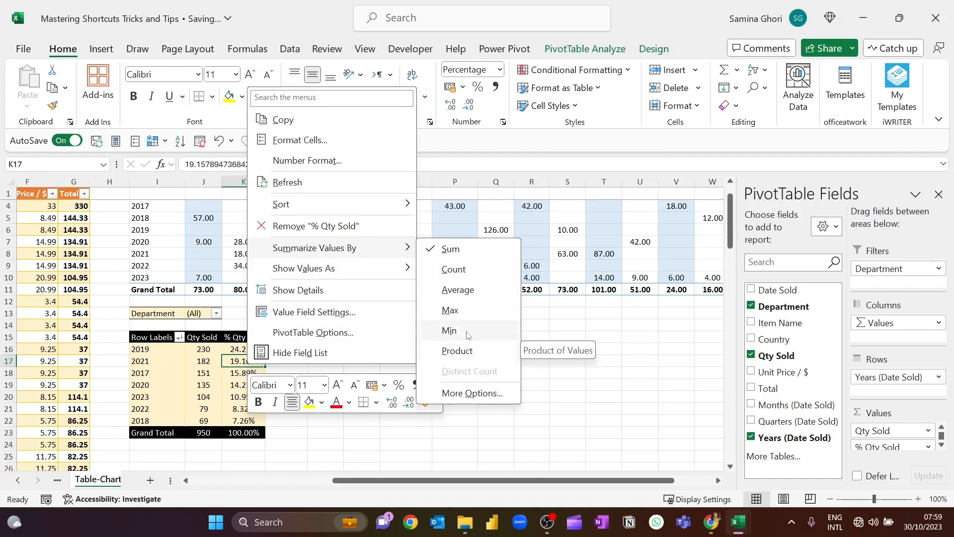
{"action": "mouse_move", "coordinate": [298, 271]}
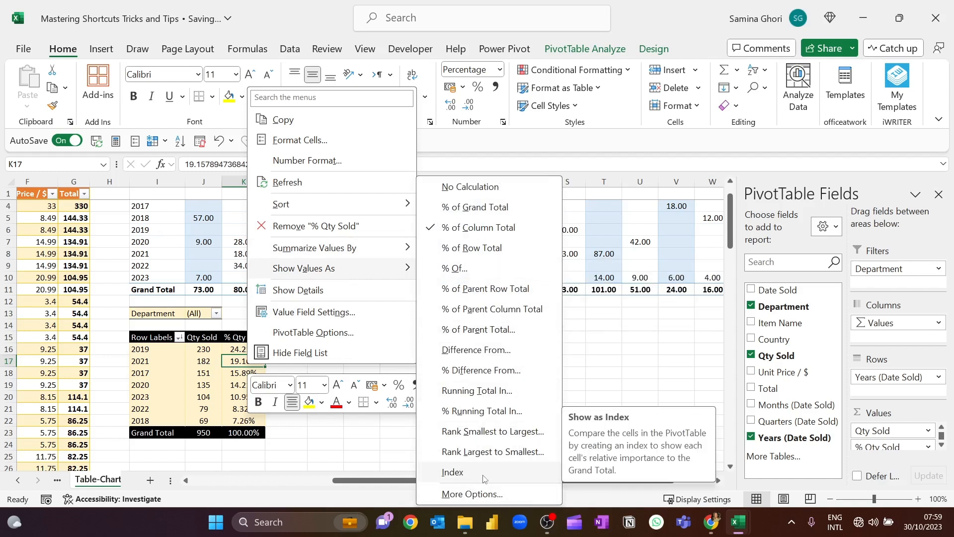
Show the % Qty Sold values as % Running Total In with base field Years (Date Sold), and review the cumulative percentages down the column
{"action": "left_click", "coordinate": [511, 412]}
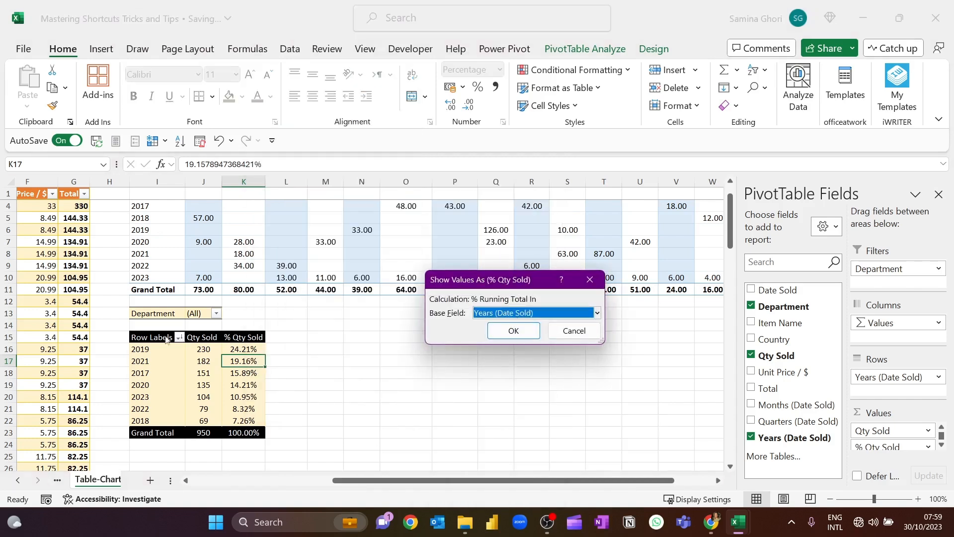
{"action": "left_click", "coordinate": [513, 332]}
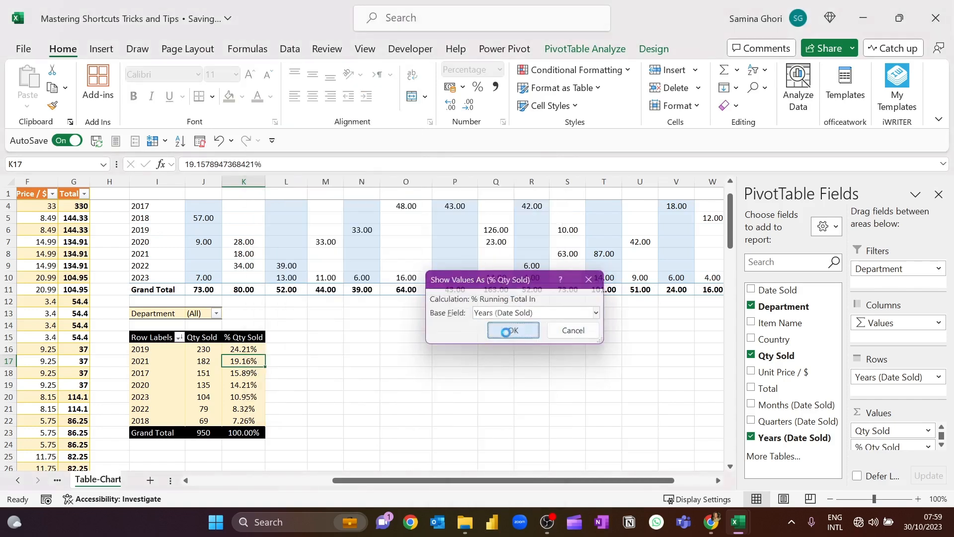
{"action": "left_click", "coordinate": [324, 377]}
{"action": "double_click", "coordinate": [293, 351]}
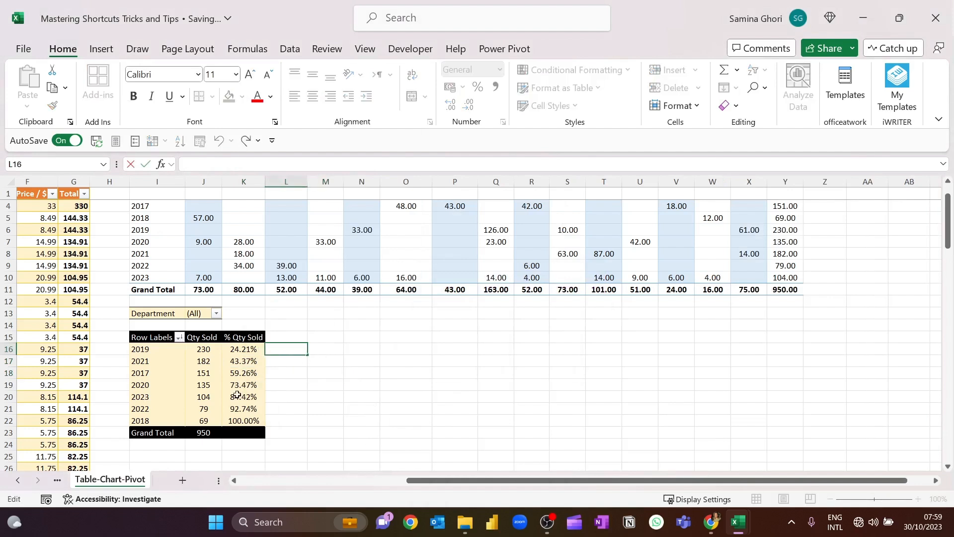
{"action": "left_click", "coordinate": [247, 349]}
{"action": "left_click", "coordinate": [248, 360]}
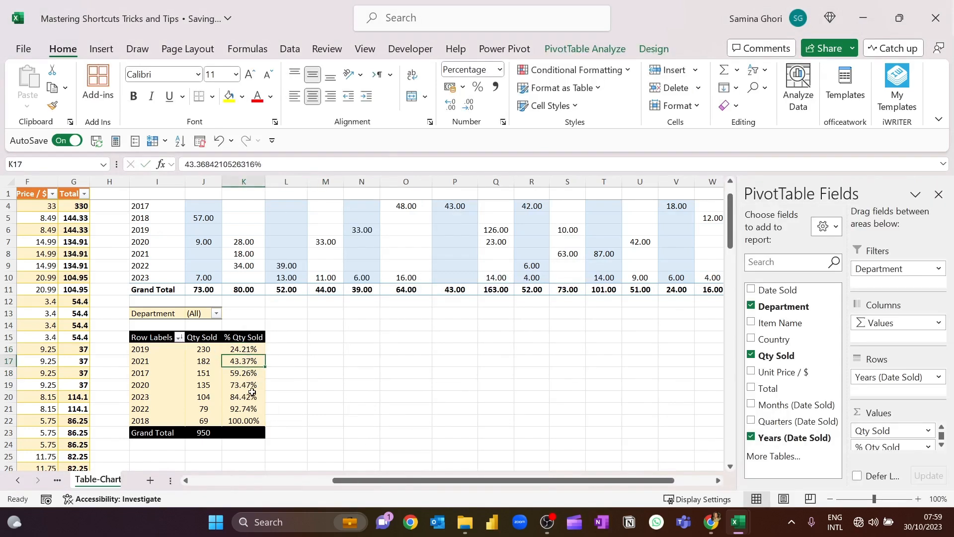
{"action": "left_click", "coordinate": [252, 394]}
{"action": "left_click", "coordinate": [245, 420]}
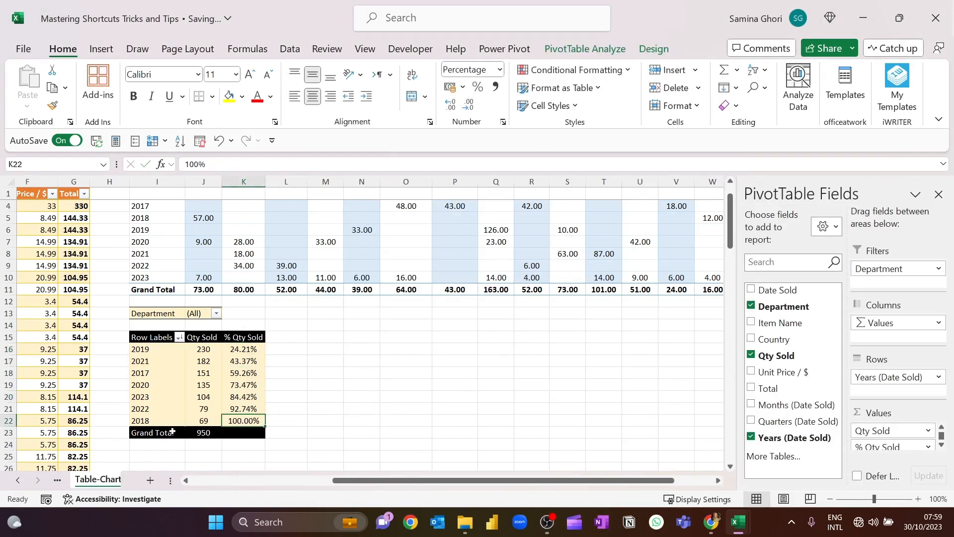
{"action": "left_click", "coordinate": [348, 382]}
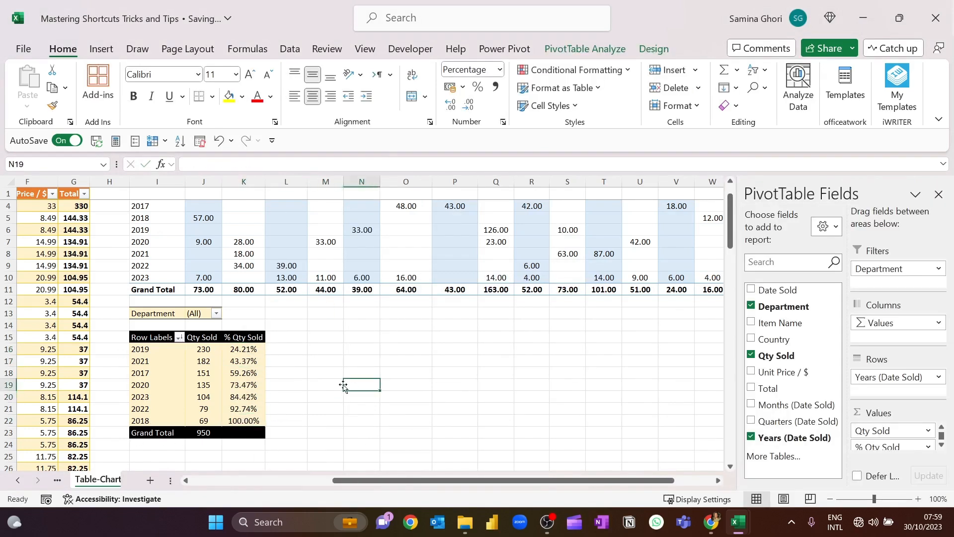